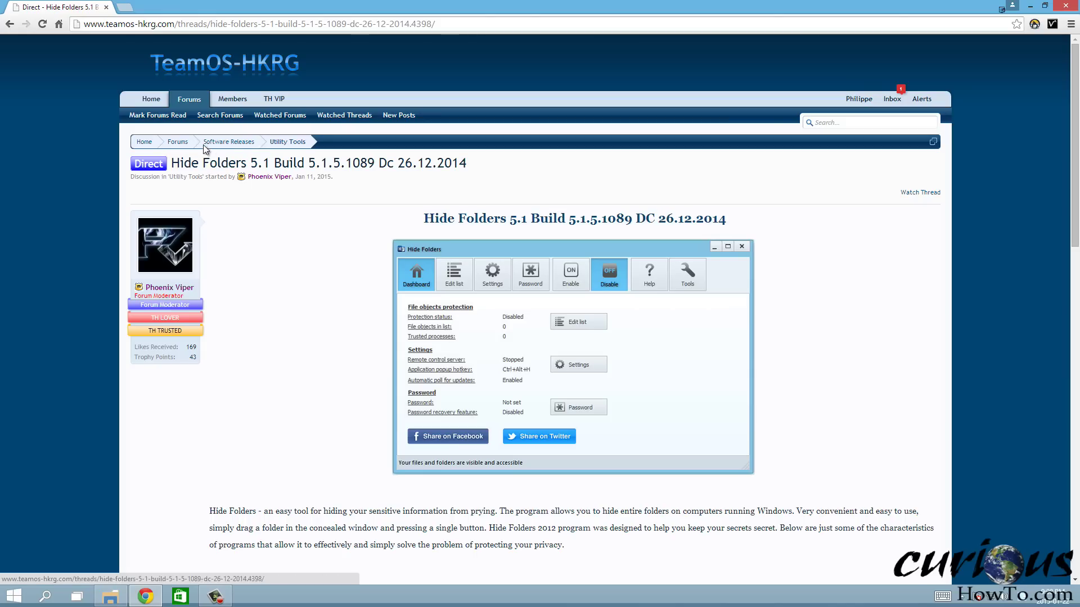
Highlight the Hide Folders 5.1 Build heading text on the forum thread
left_click_drag(423, 219, 729, 211)
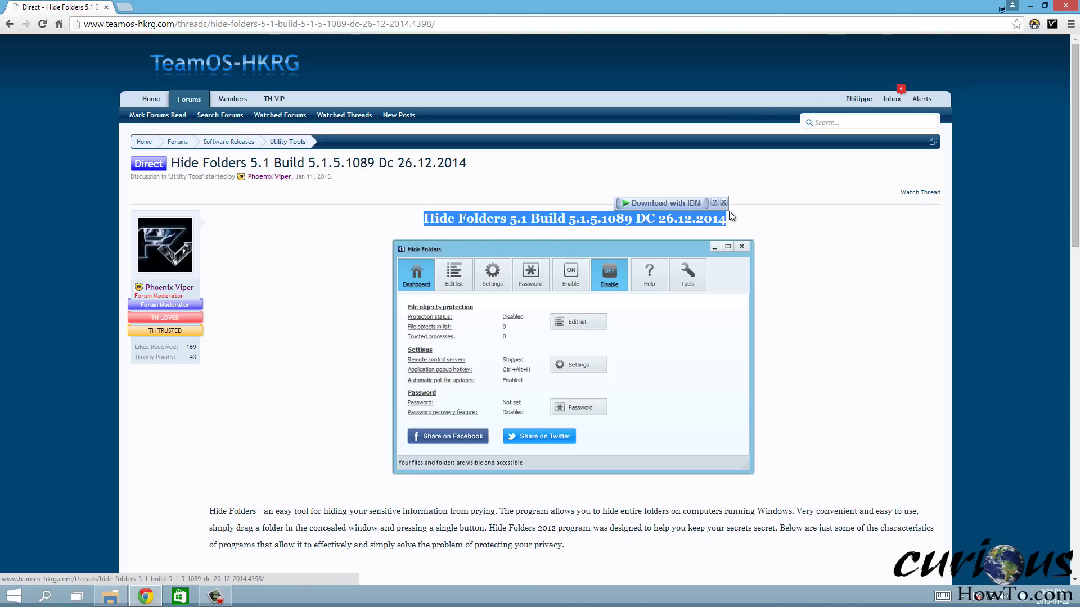
left_click(327, 317)
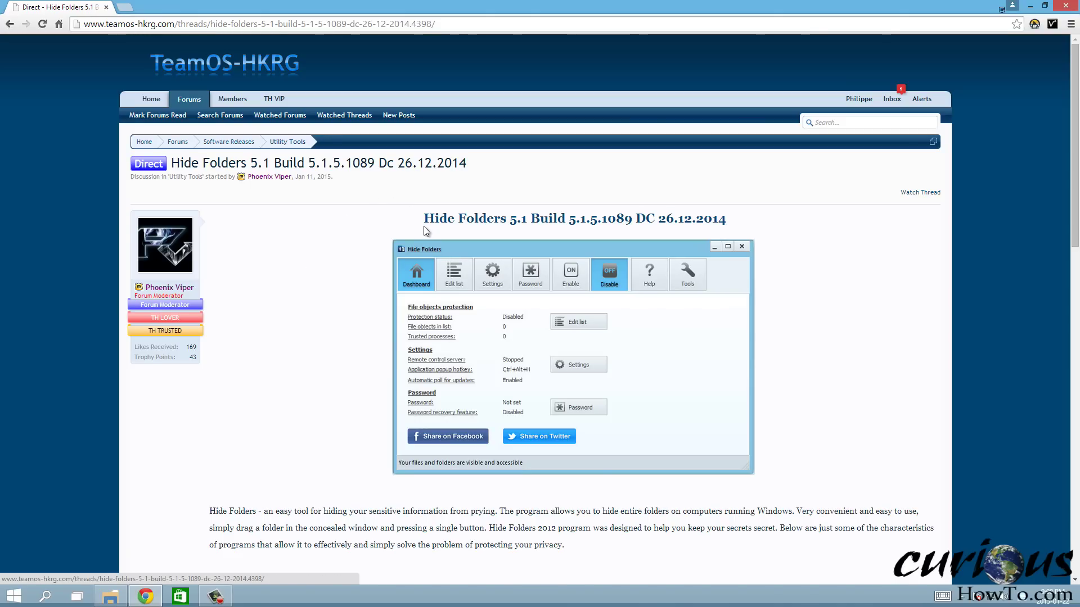
left_click_drag(408, 217, 754, 221)
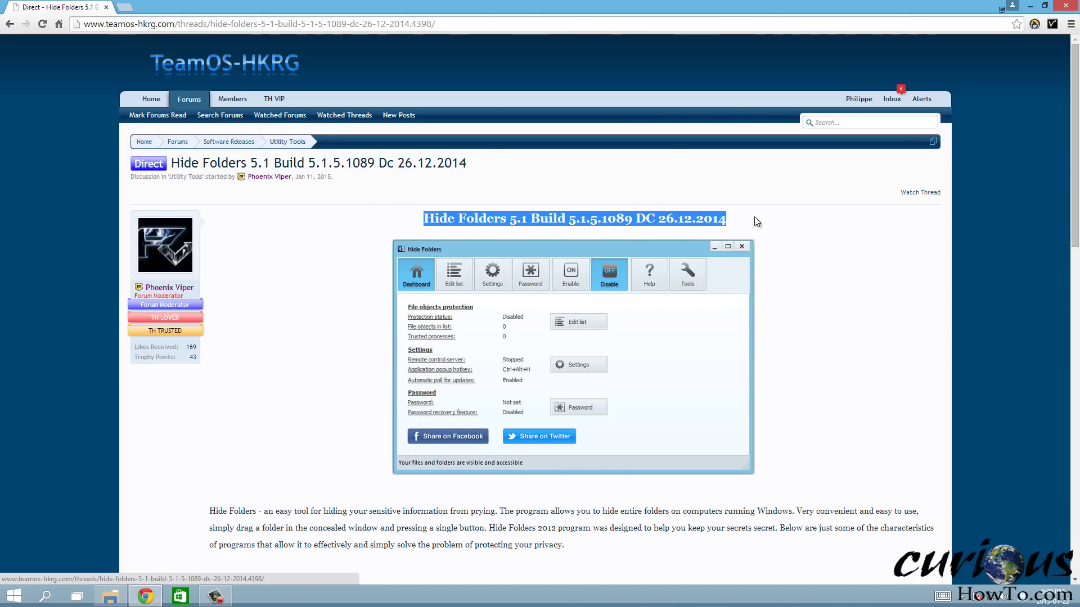
left_click(827, 246)
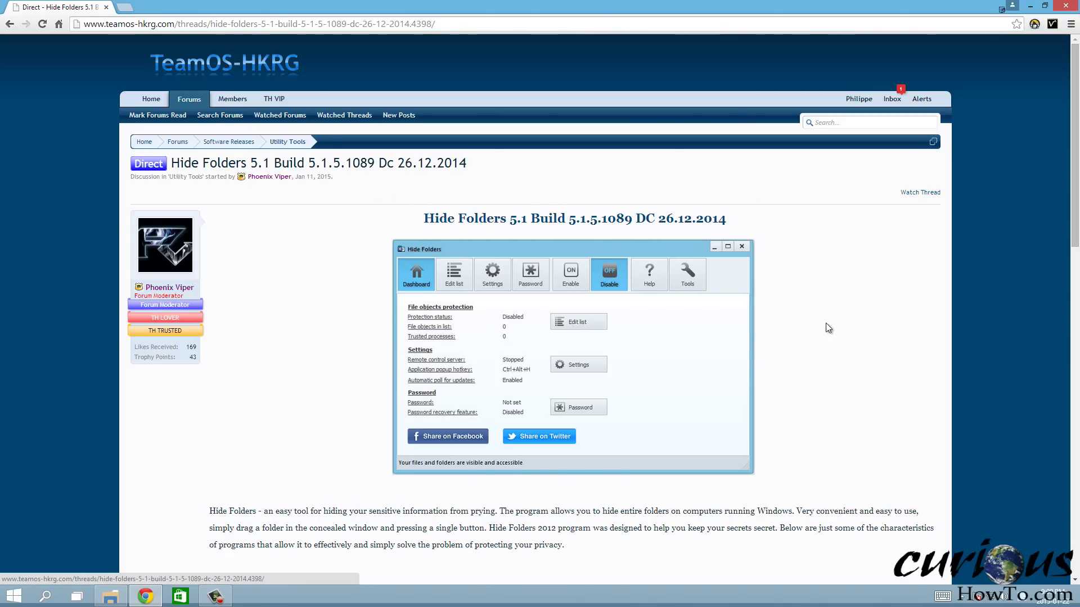
Scroll to the install notes and follow the DOWNLOAD link to the redirect page
scroll(826, 328, "down", 8)
scroll(827, 327, "up", 3)
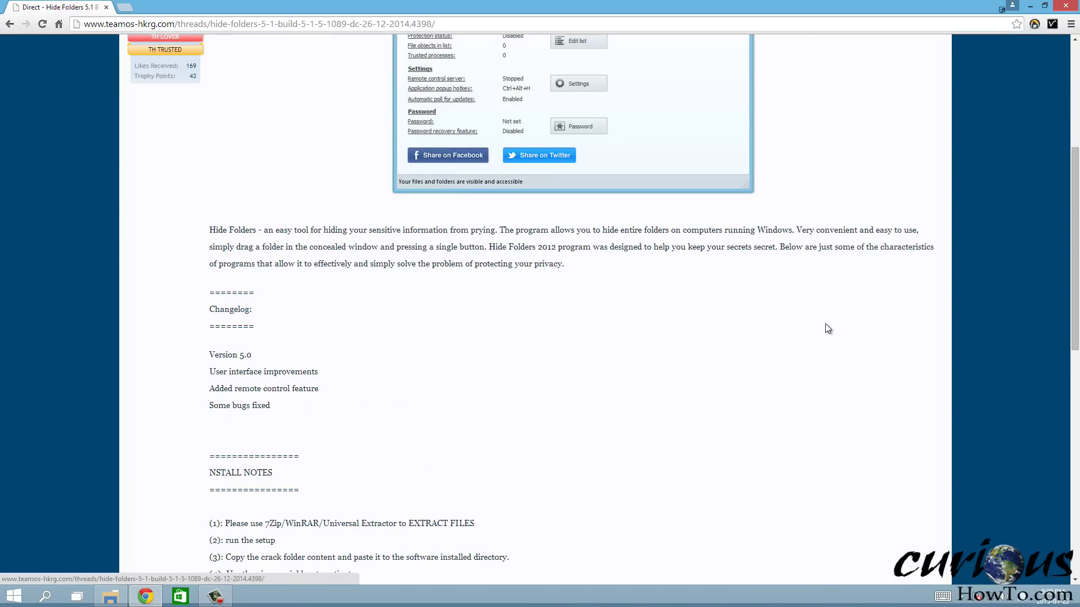
scroll(825, 324, "up", 5)
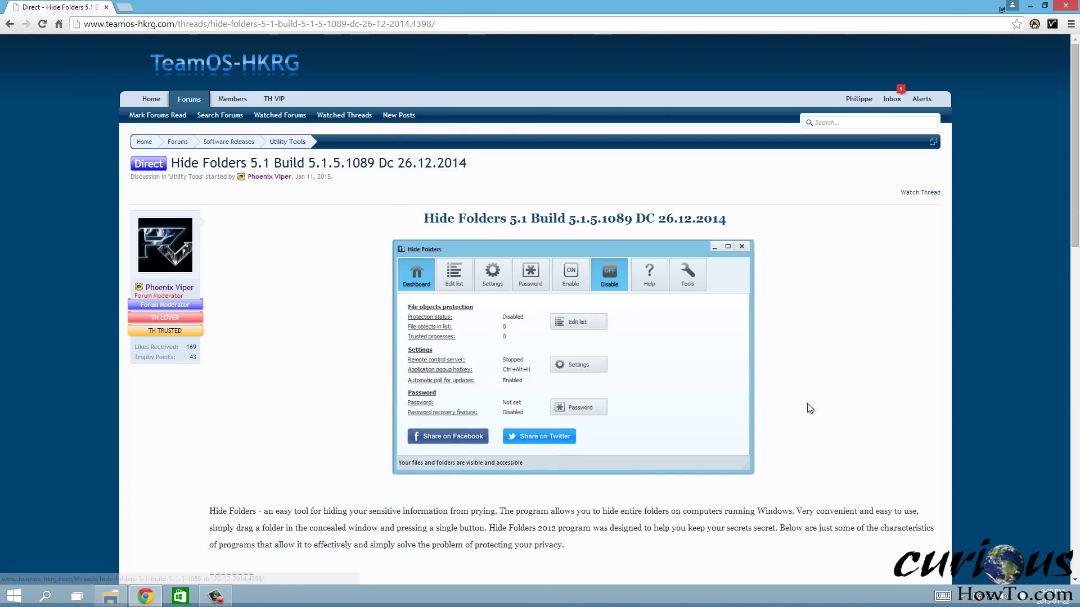
scroll(820, 403, "down", 8)
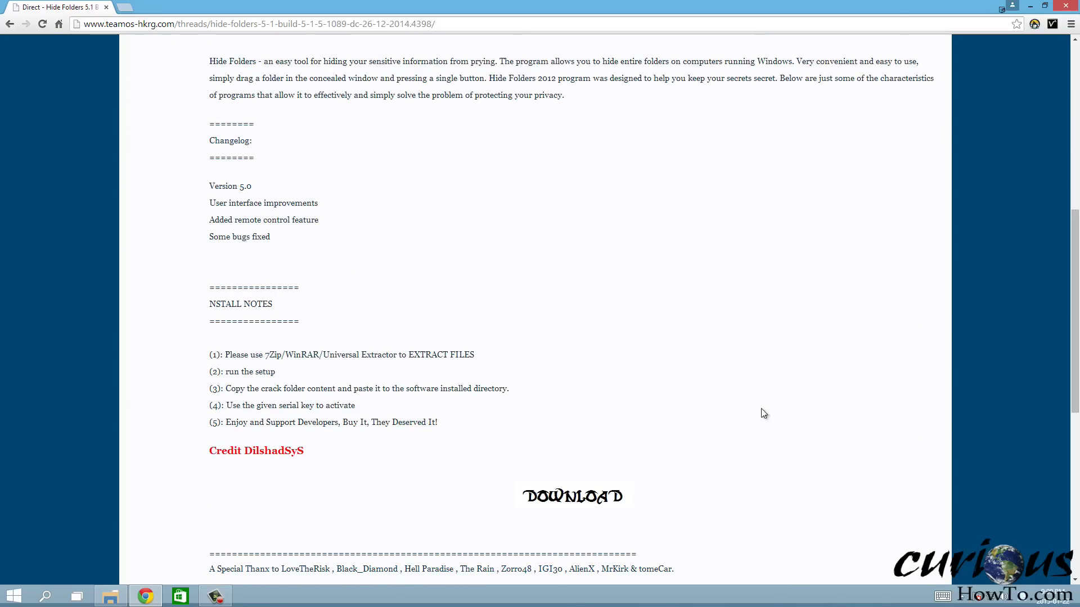
left_click(568, 498)
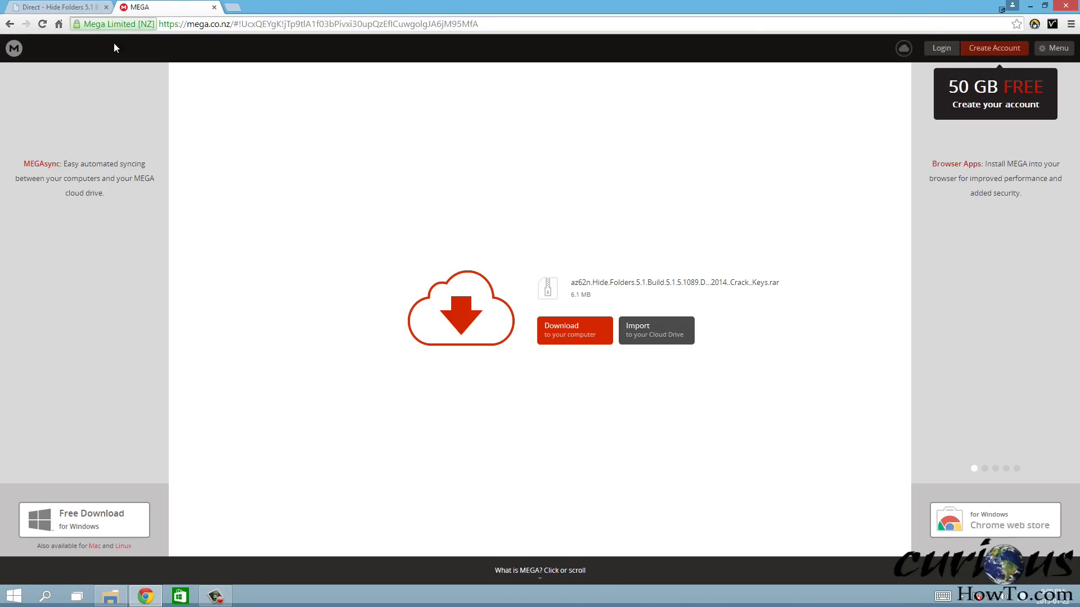
Download the 6.1 MB Hide Folders 5.1 .rar from MEGA and open it in WinRAR
left_click(568, 335)
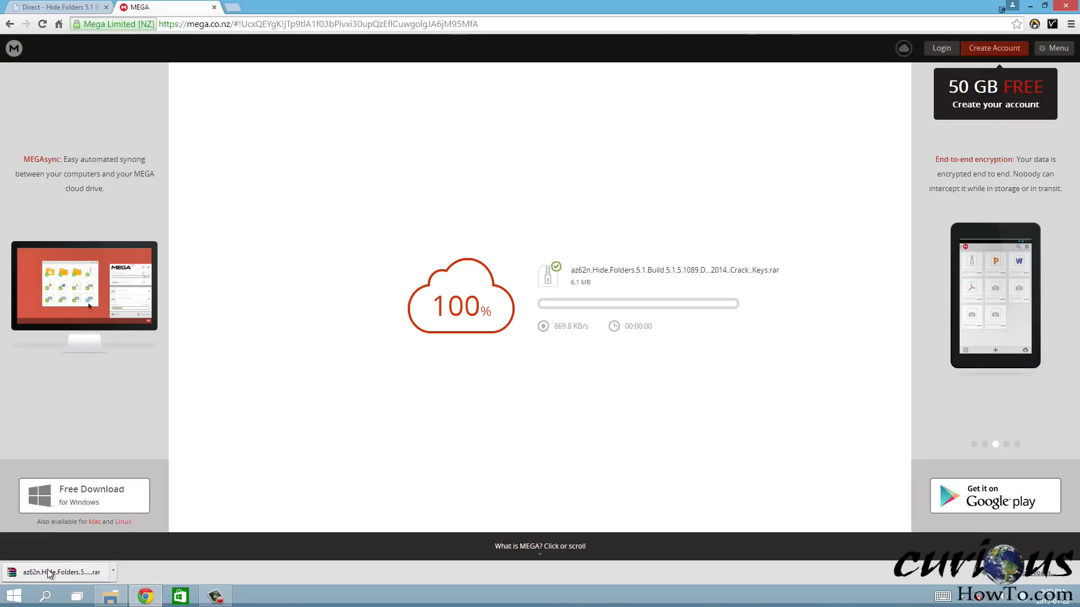
left_click(56, 574)
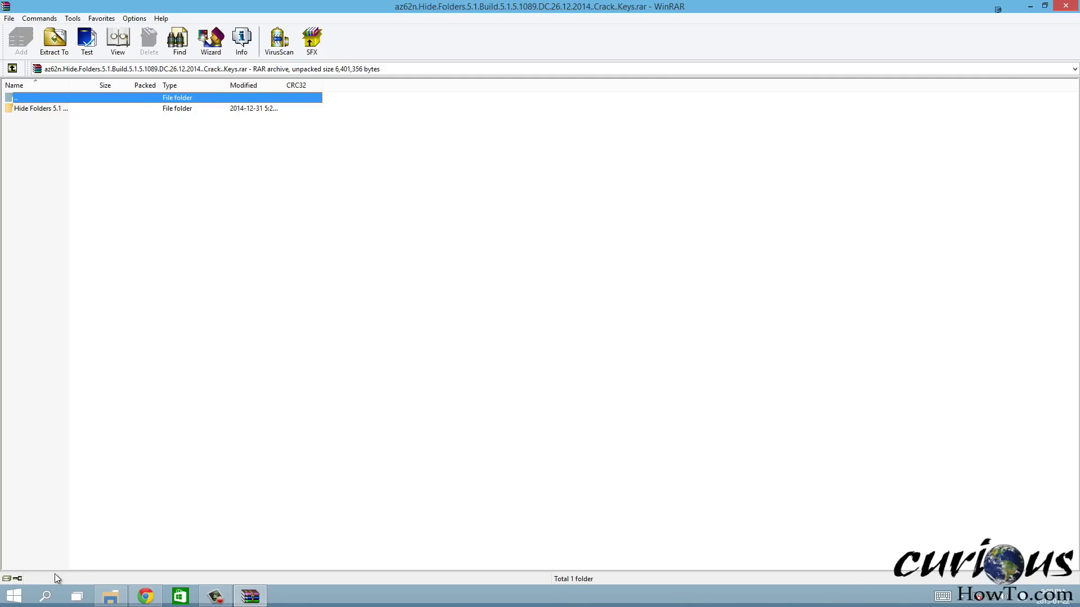
Maximize WinRAR, widen the Name column, and select the Hide Folders 5.1 folder
left_click_drag(202, 6, 267, 51)
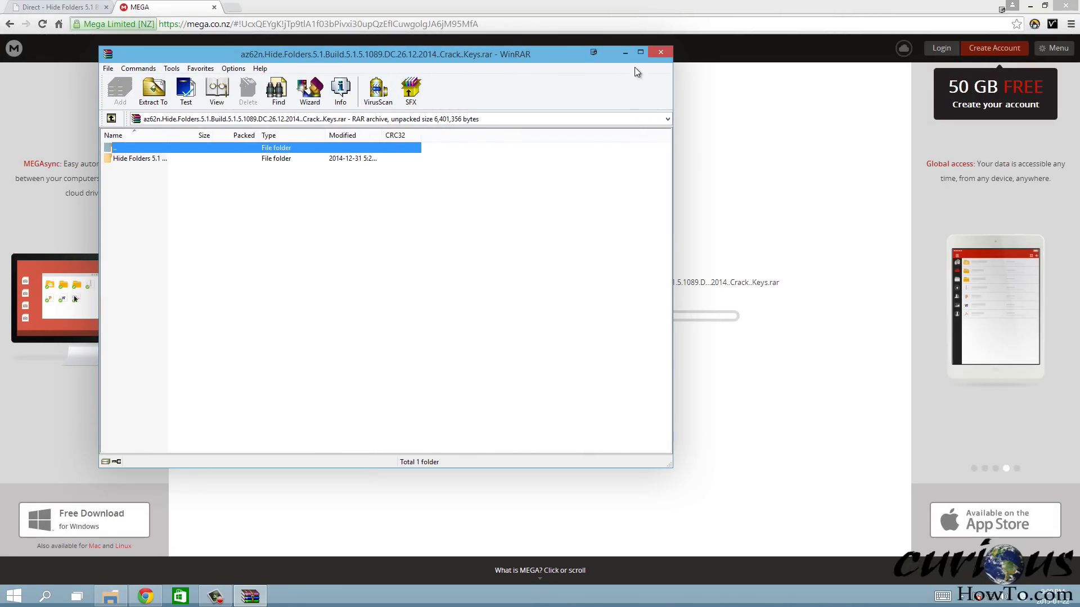
left_click(641, 52)
left_click_drag(68, 89, 282, 102)
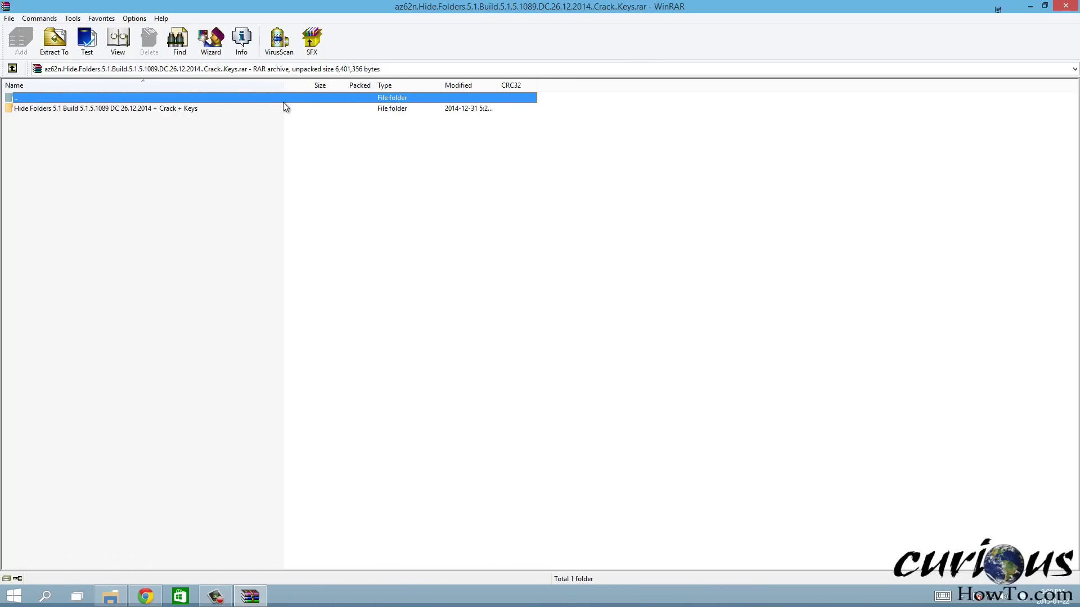
left_click(71, 108)
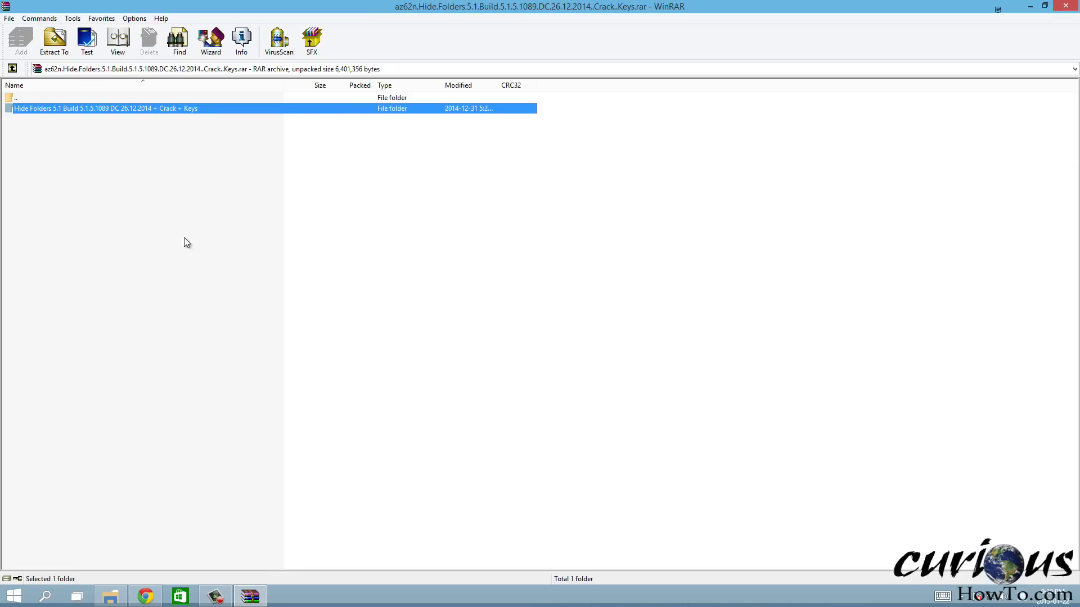
left_click(90, 119)
left_click(82, 110)
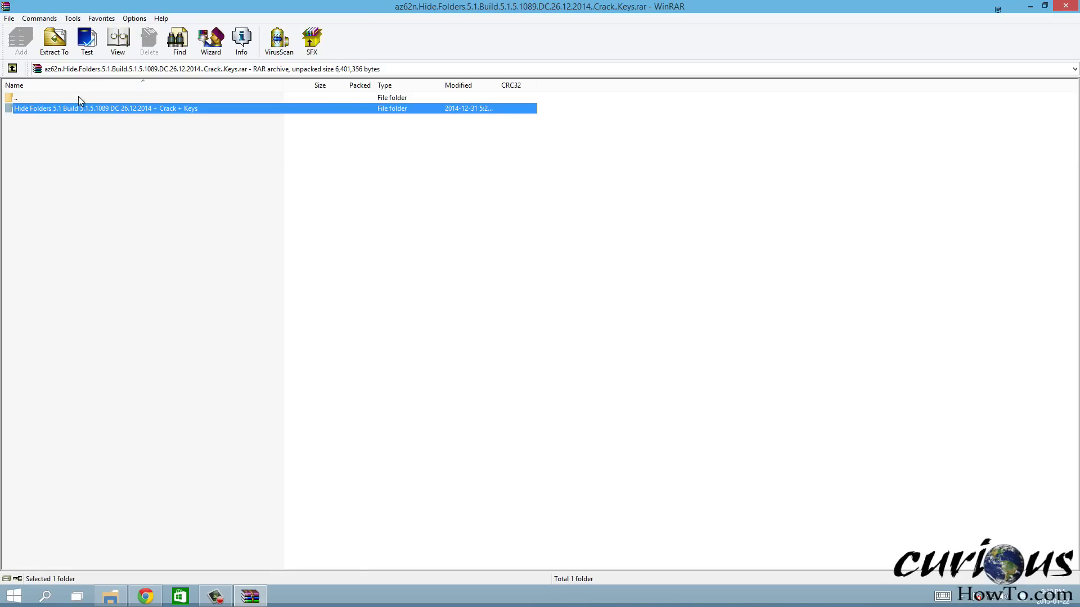
Extract the folder into Downloads, then close WinRAR and Chrome
left_click(55, 40)
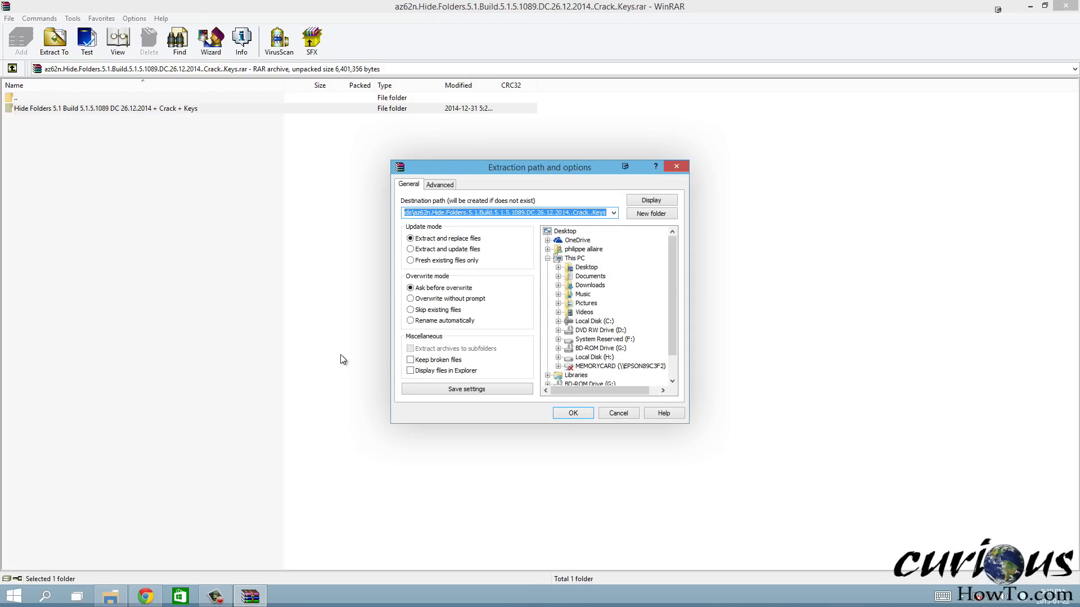
left_click(590, 285)
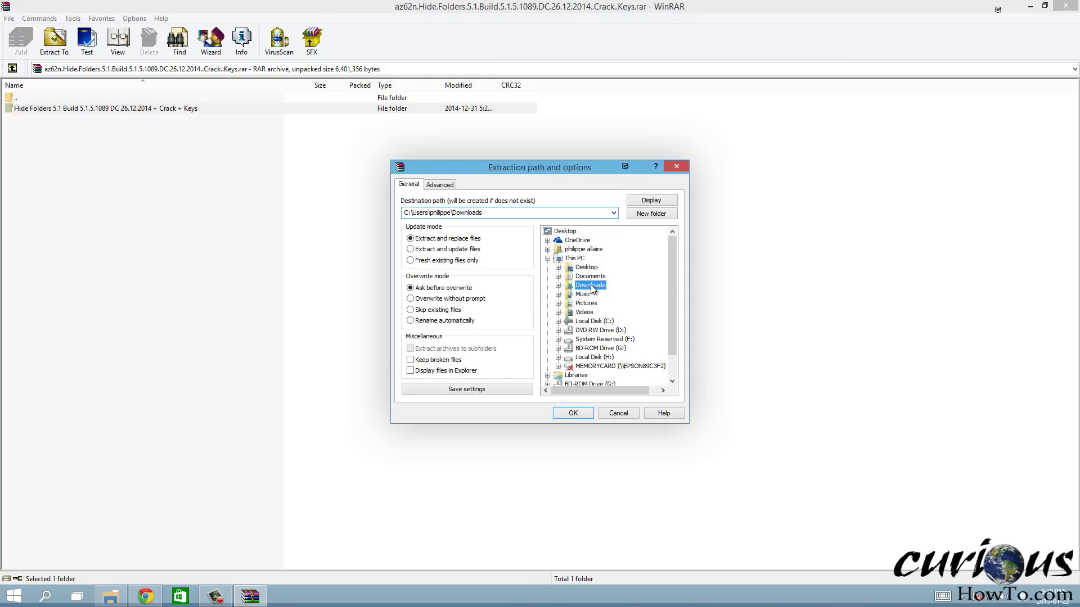
left_click(573, 414)
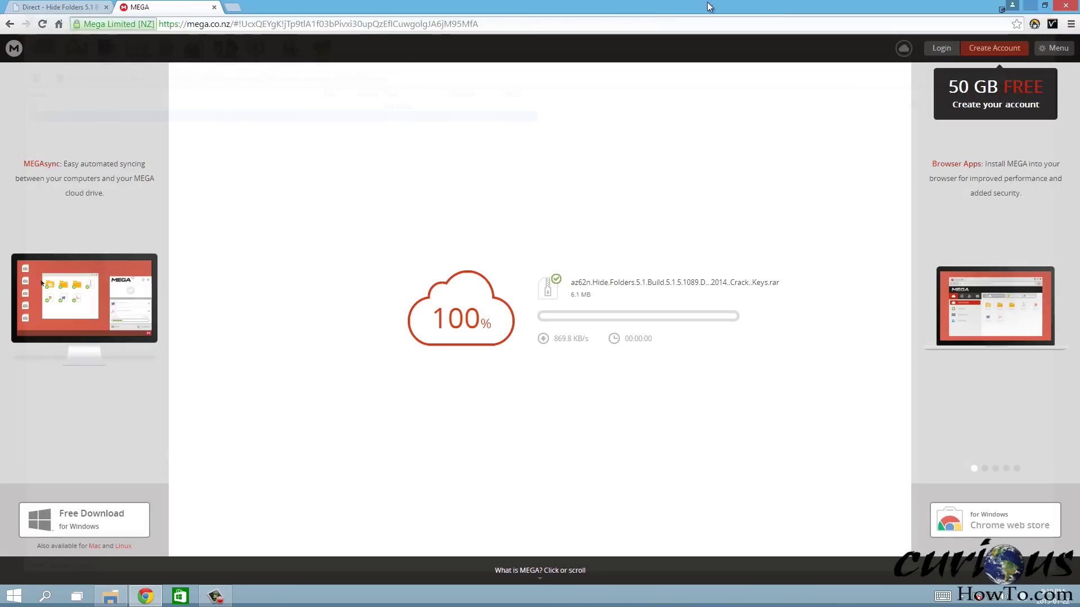
left_click(1065, 6)
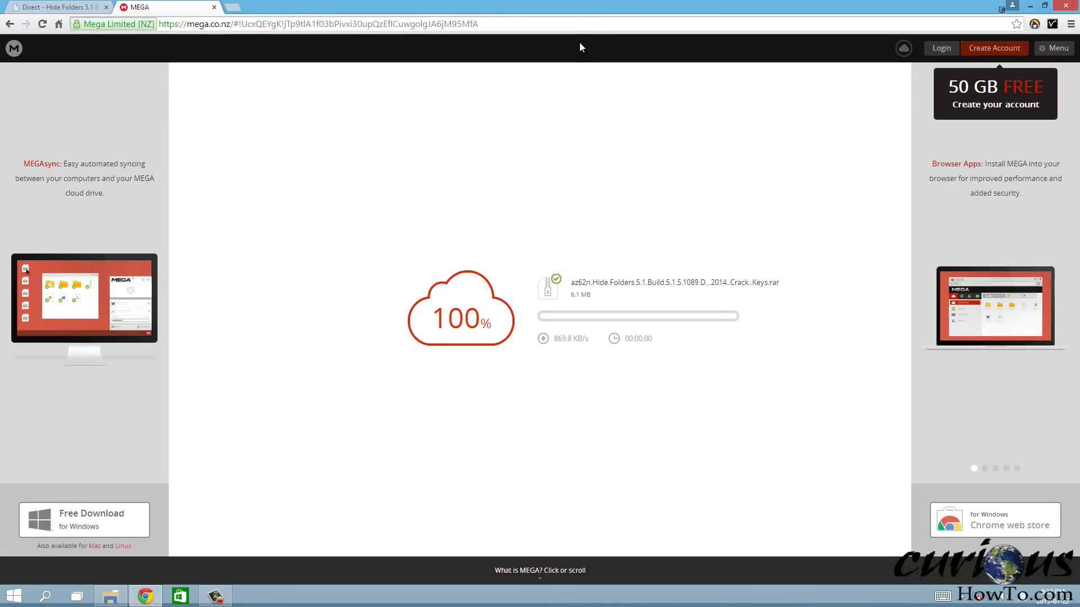
left_click(1059, 7)
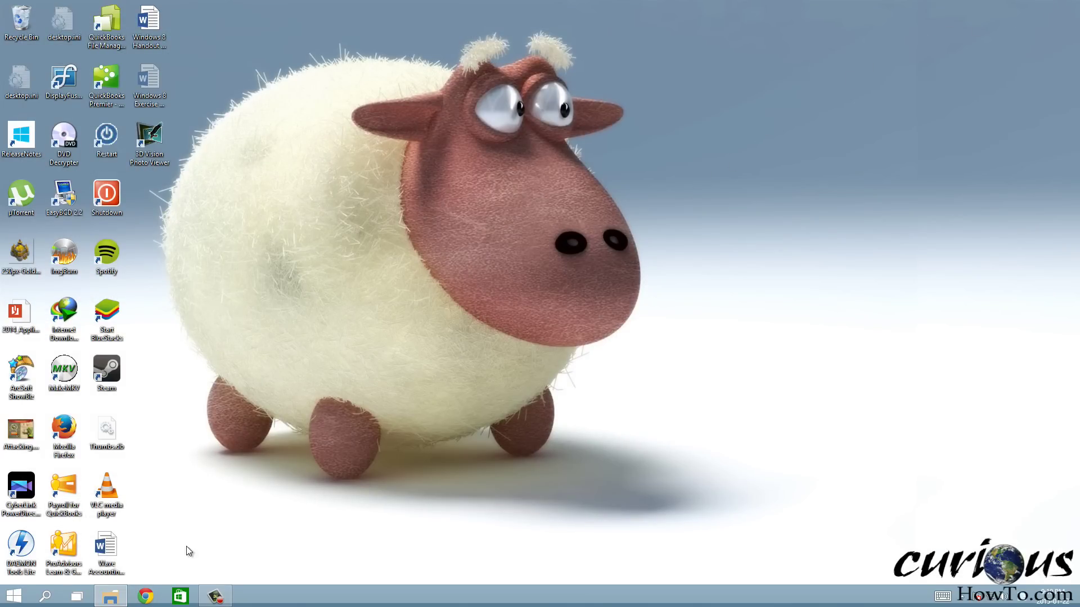
In File Explorer, open the extracted Hide Folders 5.1 folder in Downloads
mouse_move(108, 602)
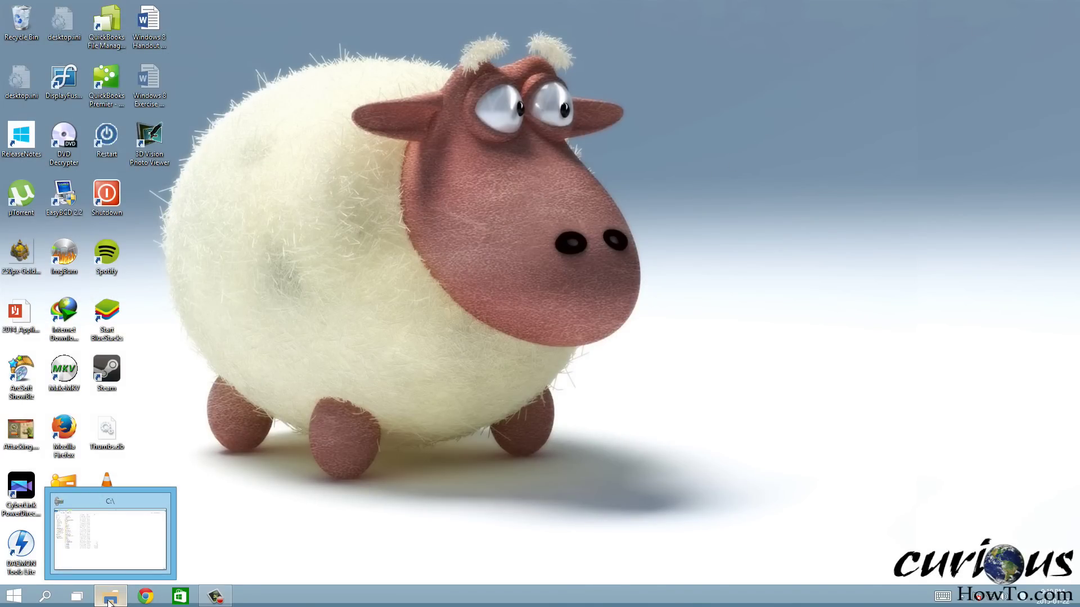
left_click(110, 602)
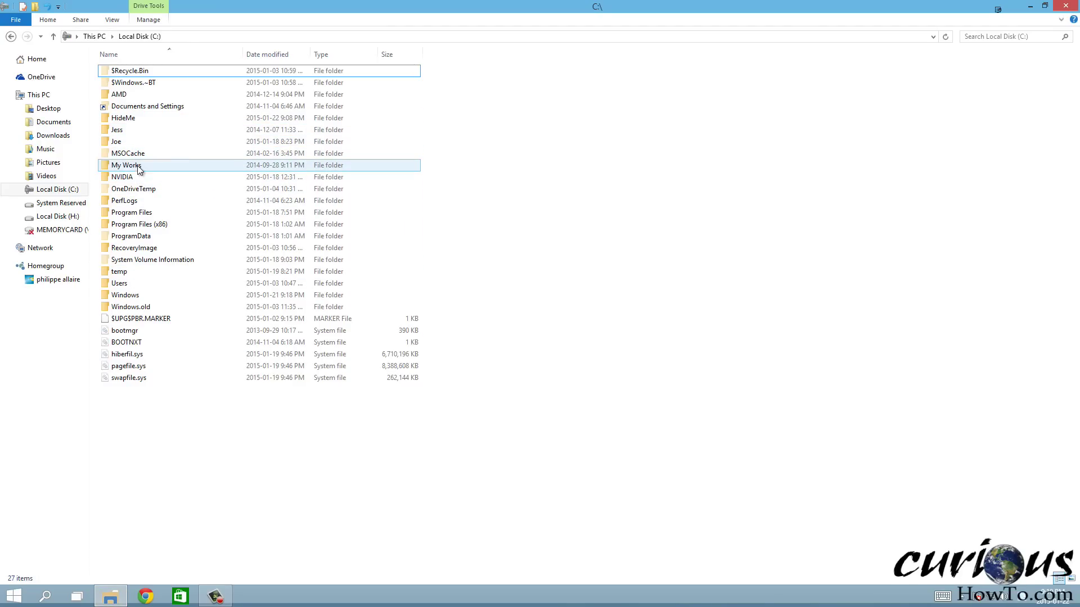
left_click(59, 139)
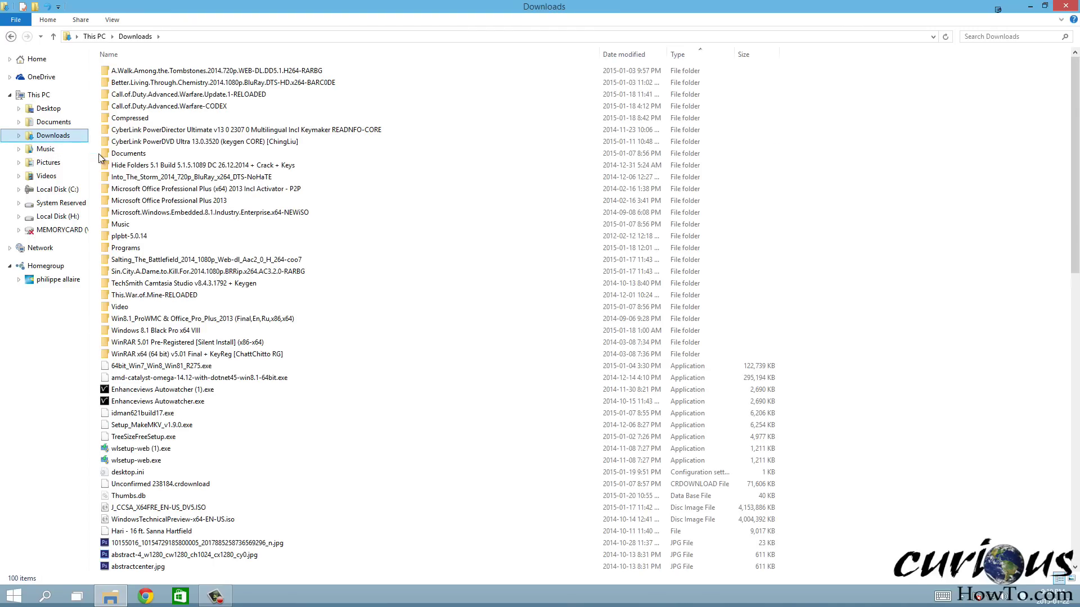
left_click(143, 168)
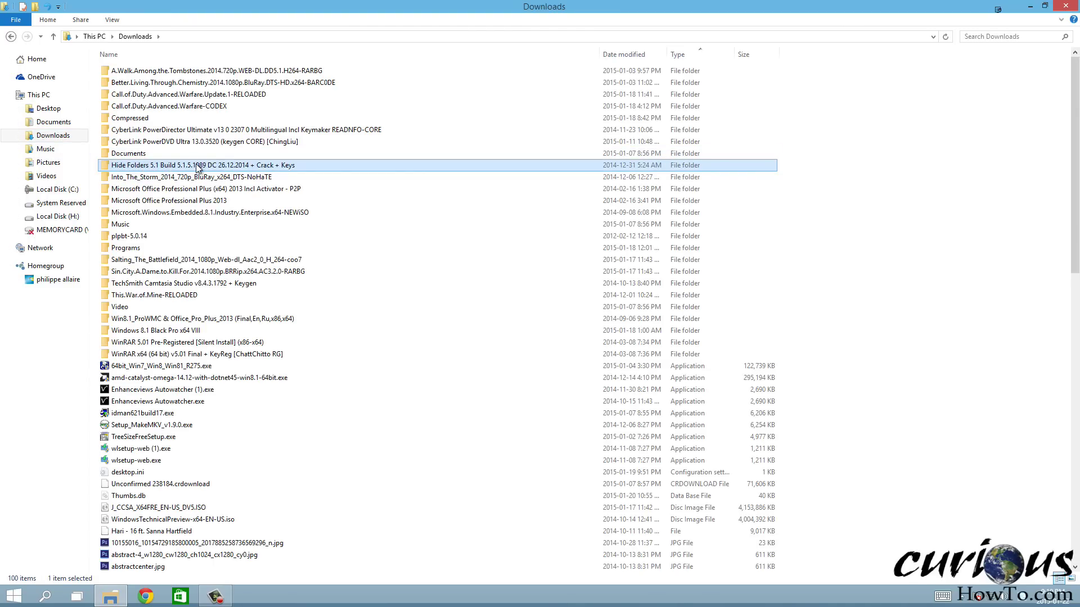
double_click(197, 167)
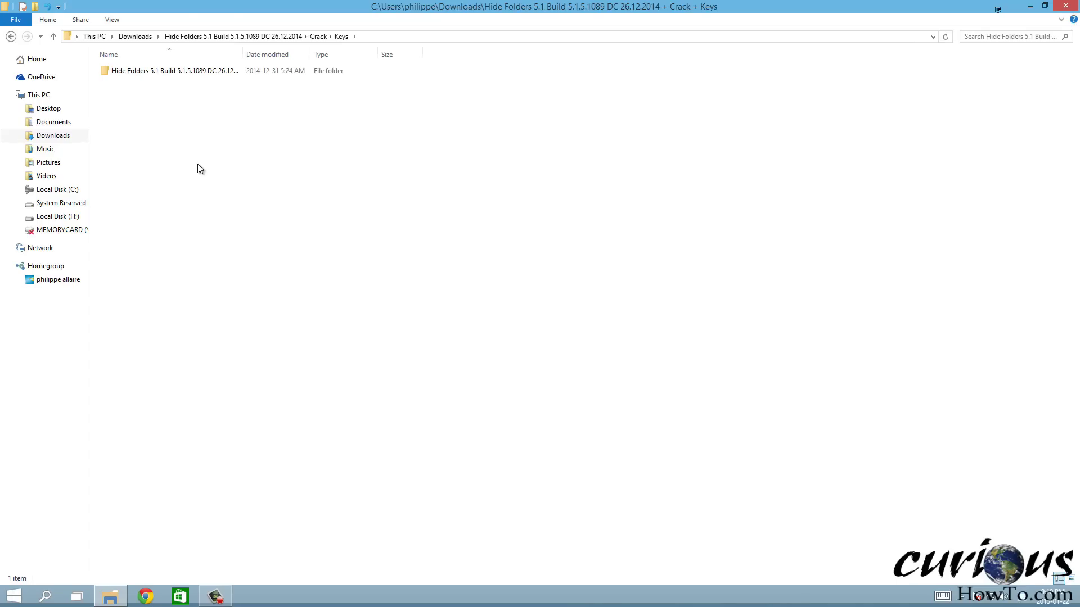
Open the inner Hide Folders subfolder and launch hf5_setup.exe
left_click(132, 72)
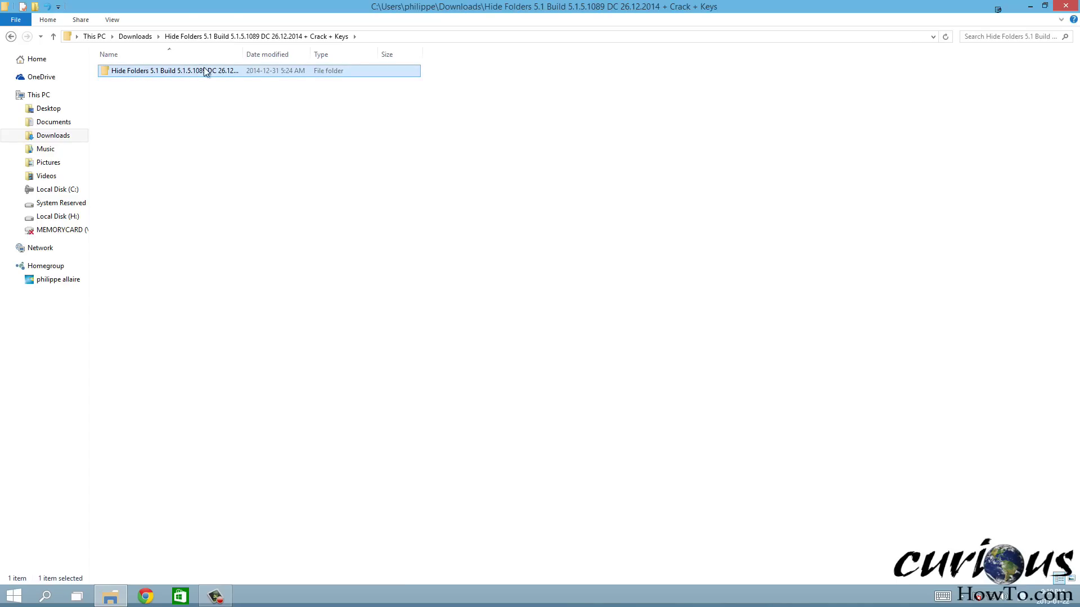
left_click_drag(243, 54, 343, 54)
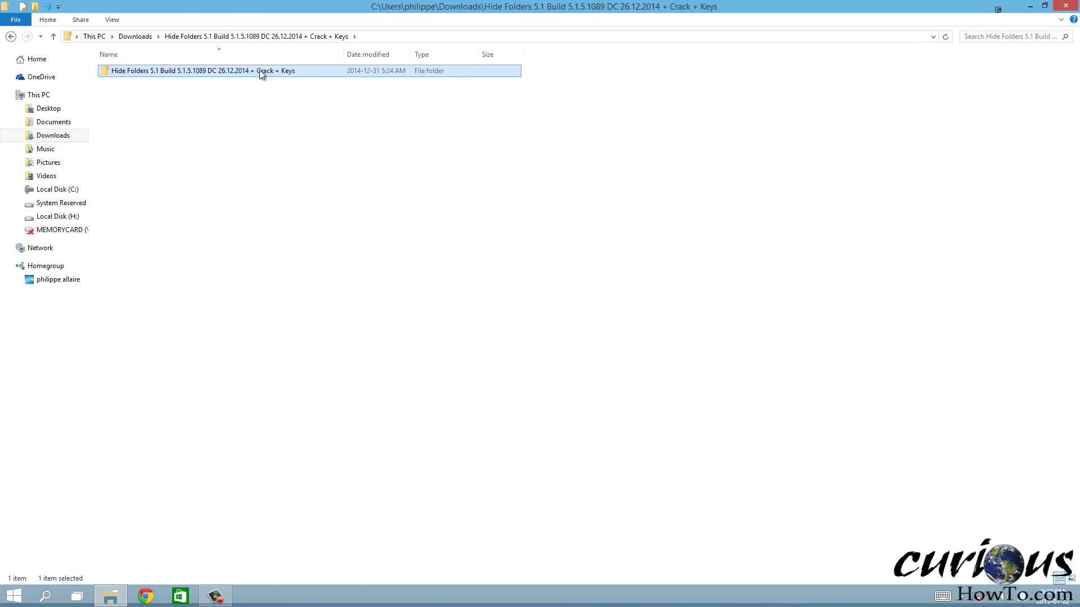
double_click(258, 70)
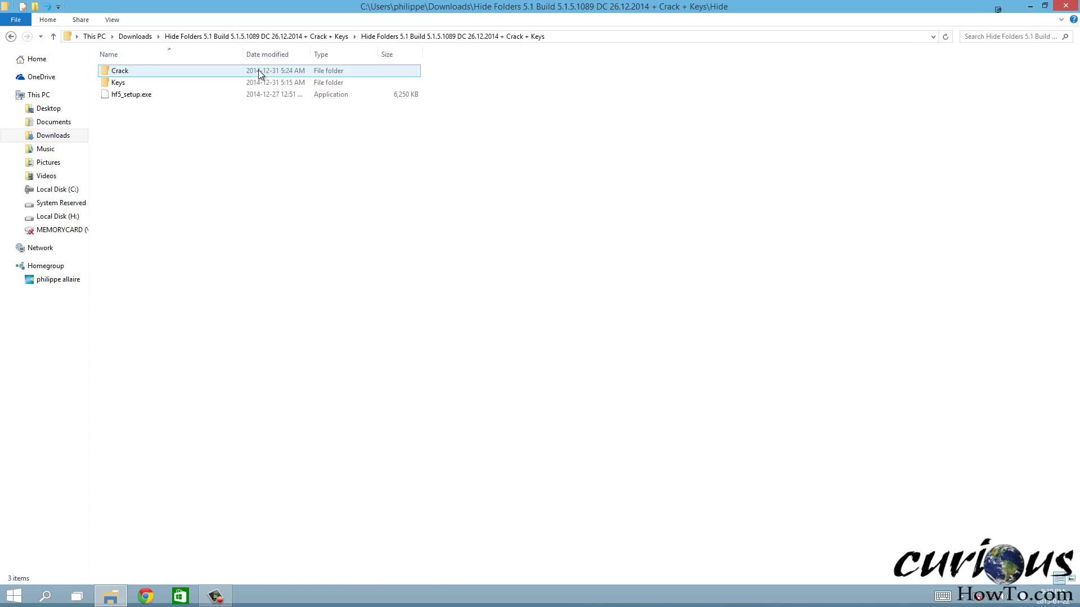
left_click(131, 97)
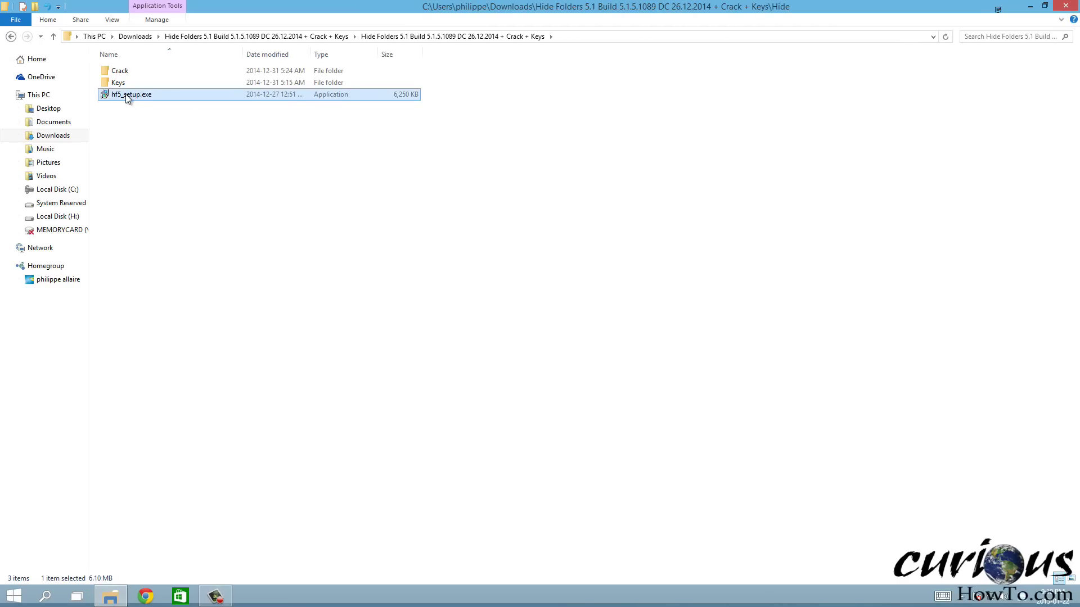
double_click(147, 96)
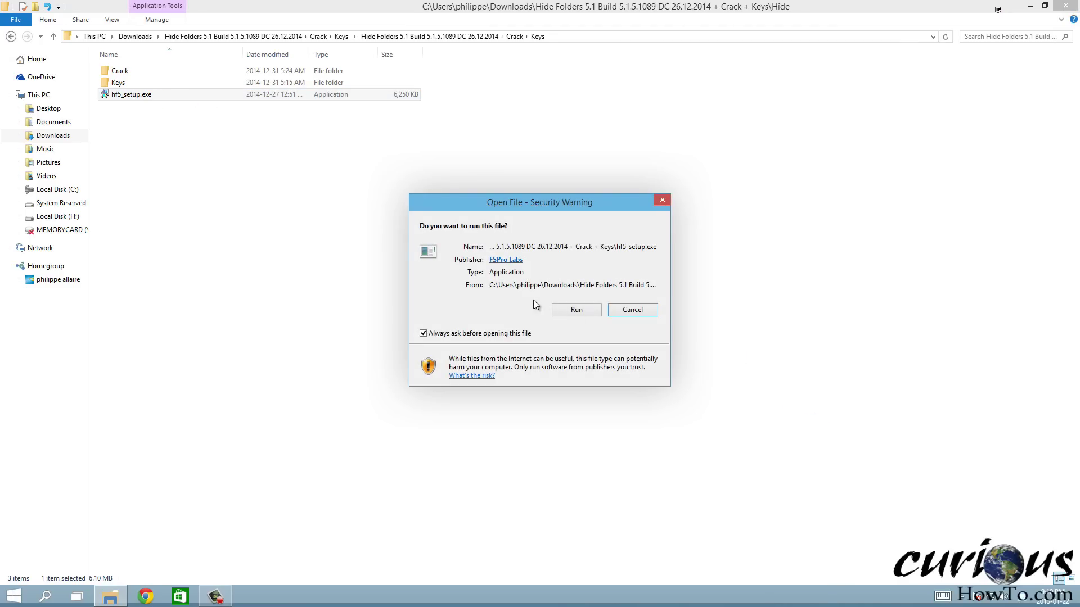
Run the installer in English, accept the license, and install with default location, folder and desktop icon
left_click(565, 309)
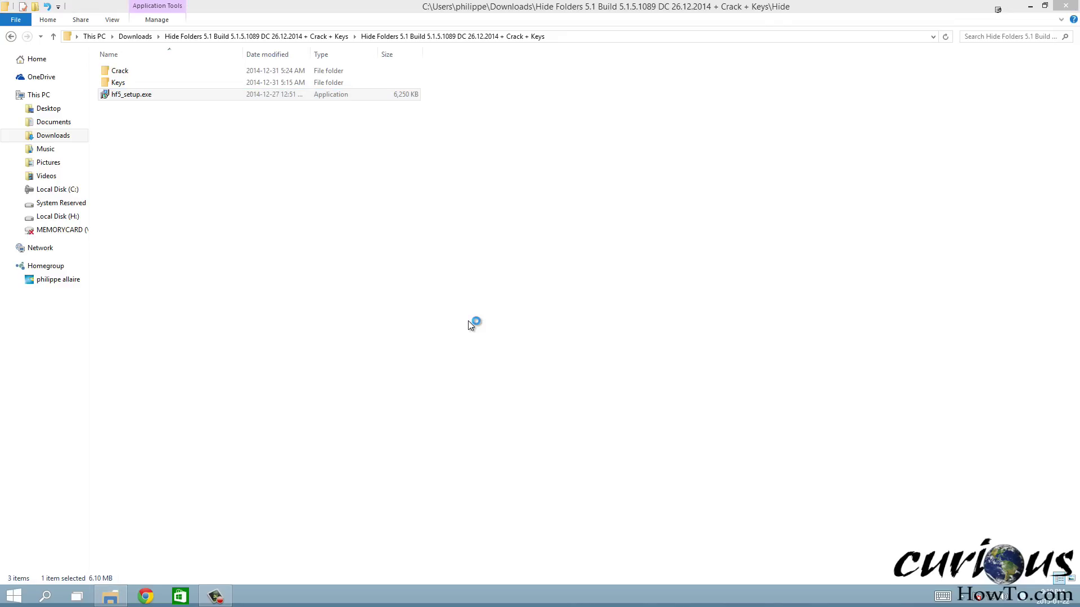
left_click(552, 323)
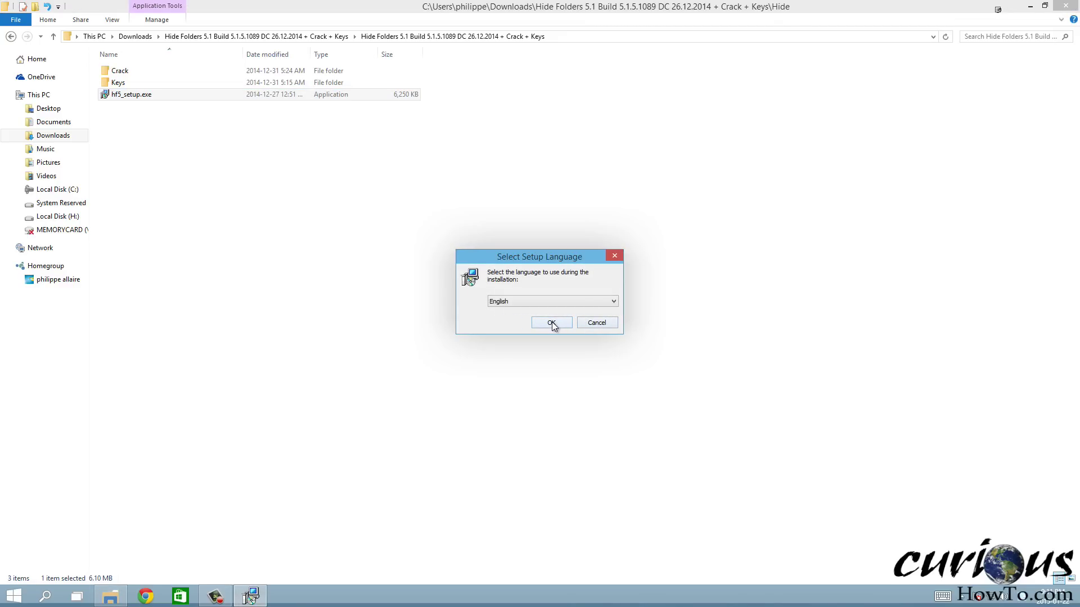
left_click(604, 387)
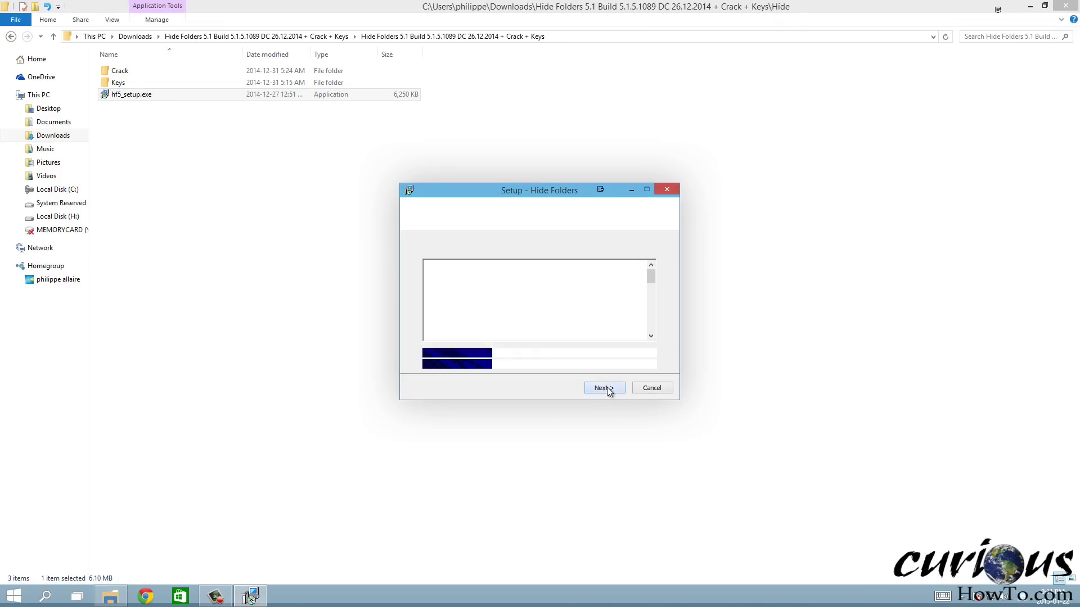
left_click(460, 356)
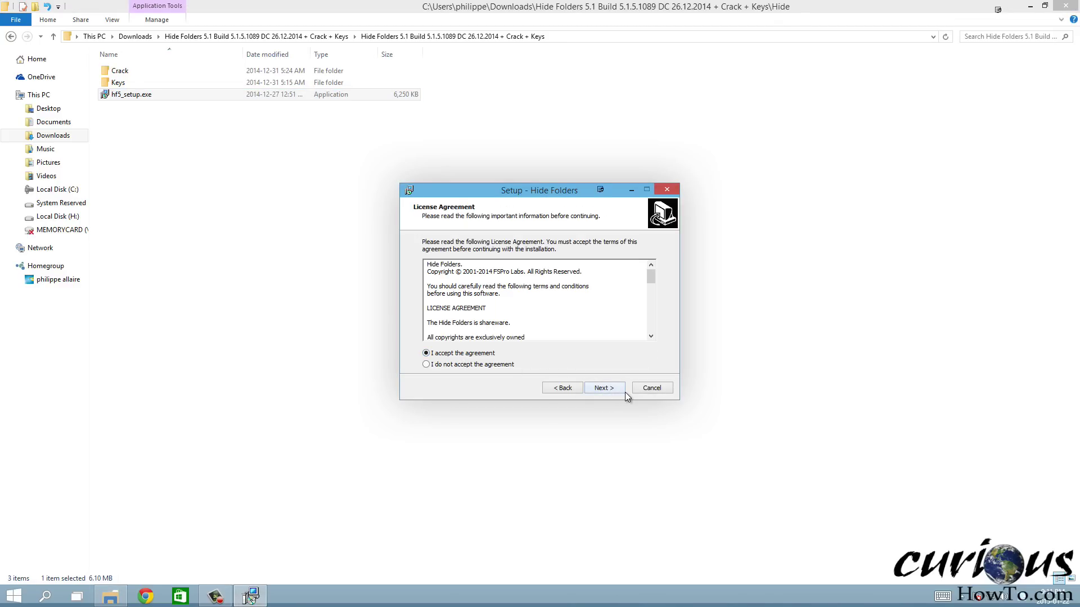
left_click(609, 389)
left_click(610, 389)
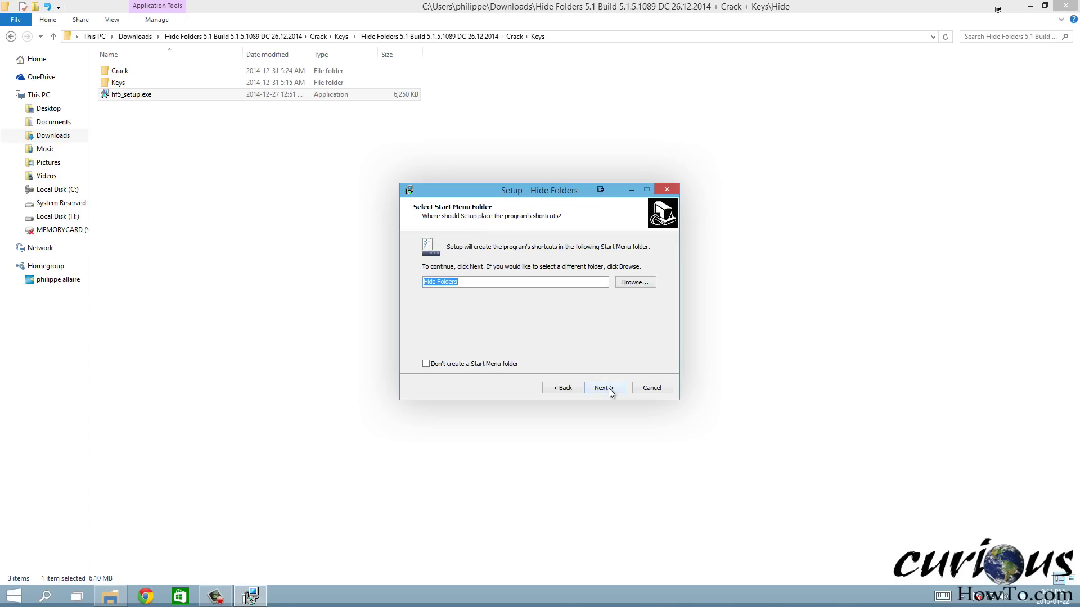
left_click(611, 392)
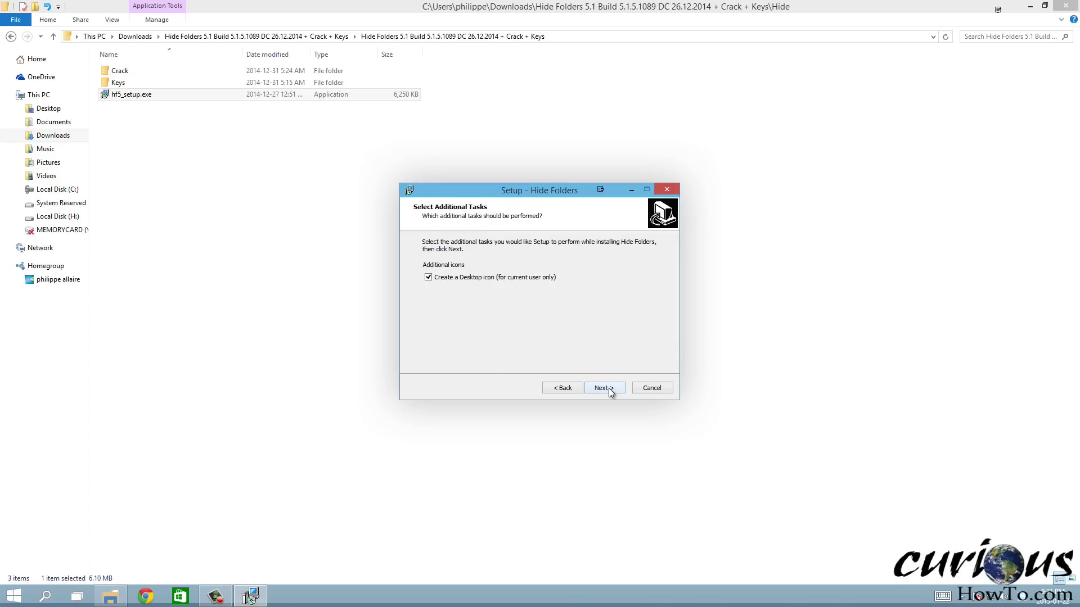
left_click(609, 389)
left_click(609, 388)
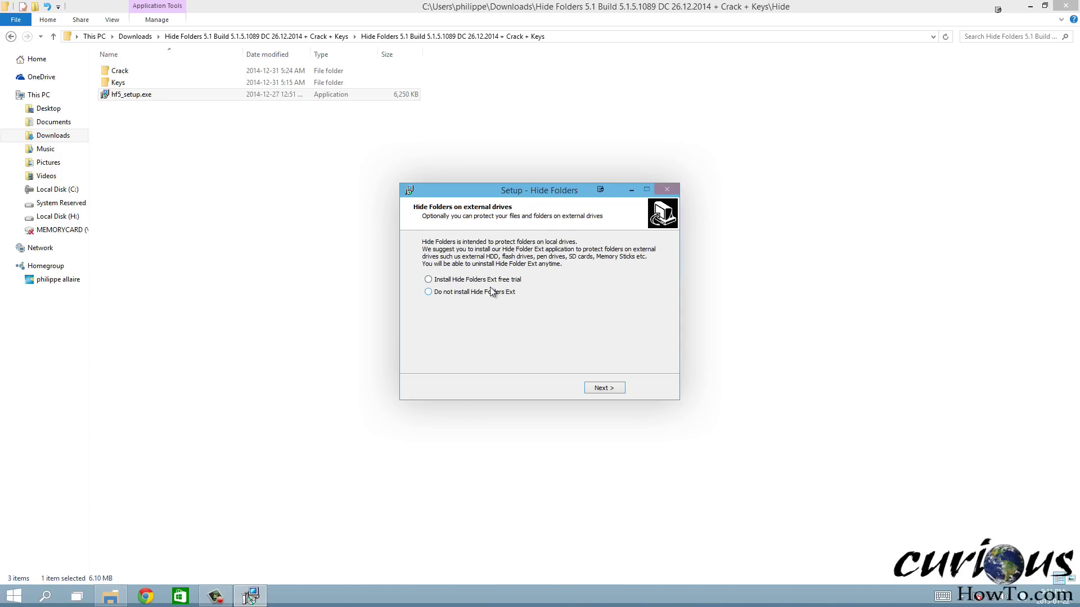
Skip the Hide Folders Ext add-on, finish setup, and check the hidden tray icons
left_click(428, 292)
left_click(604, 388)
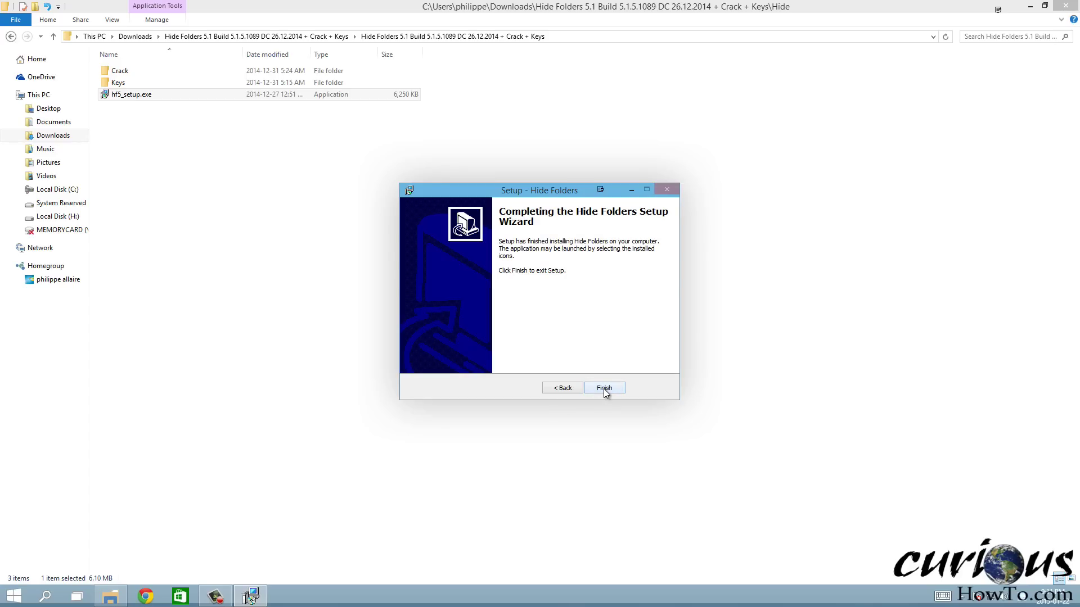
left_click(605, 388)
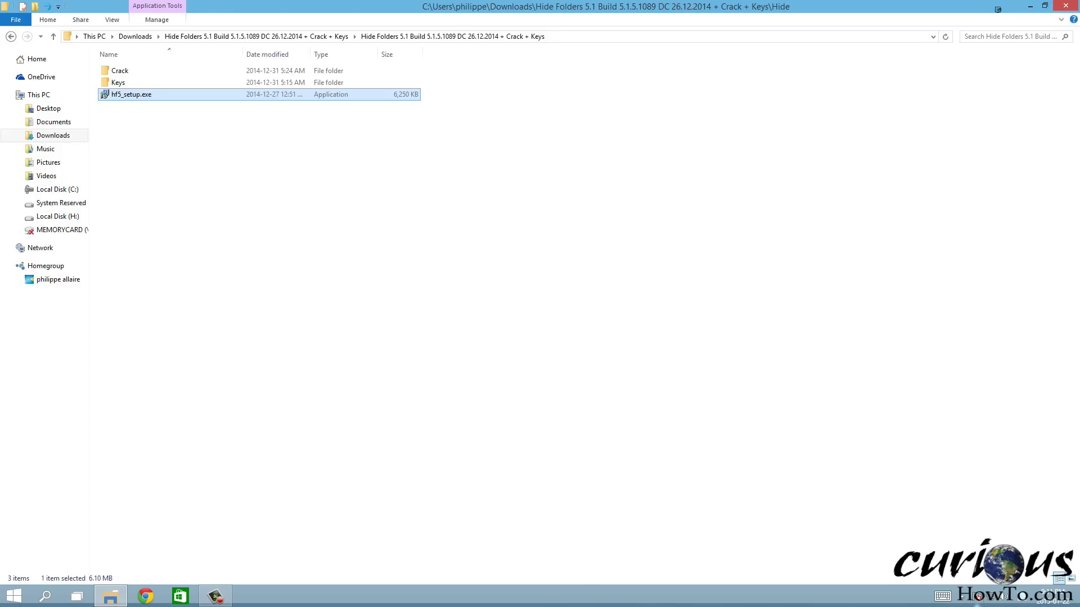
left_click(967, 597)
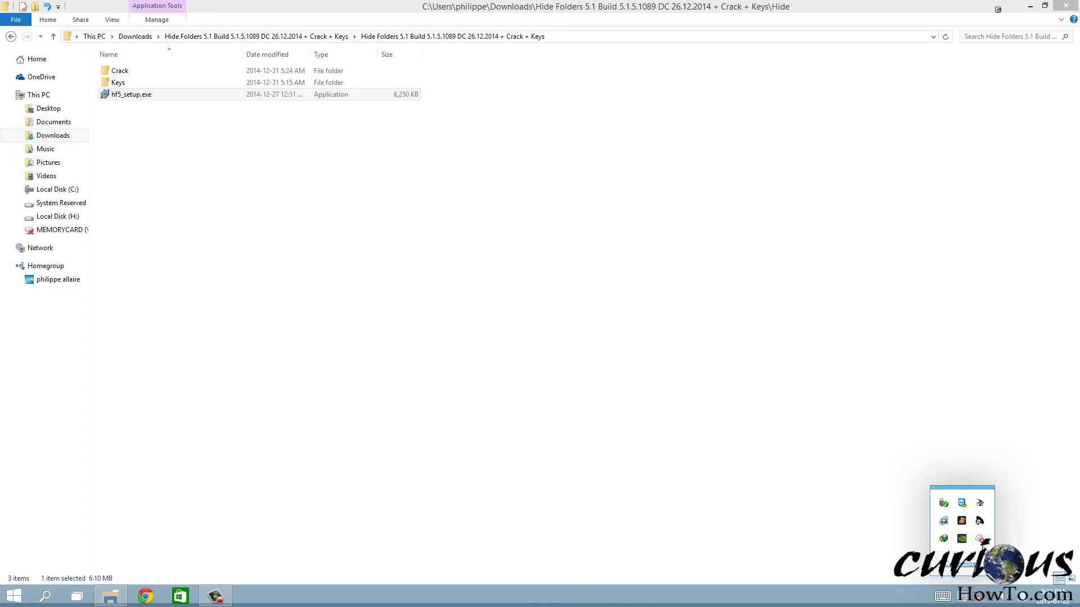
left_click(412, 318)
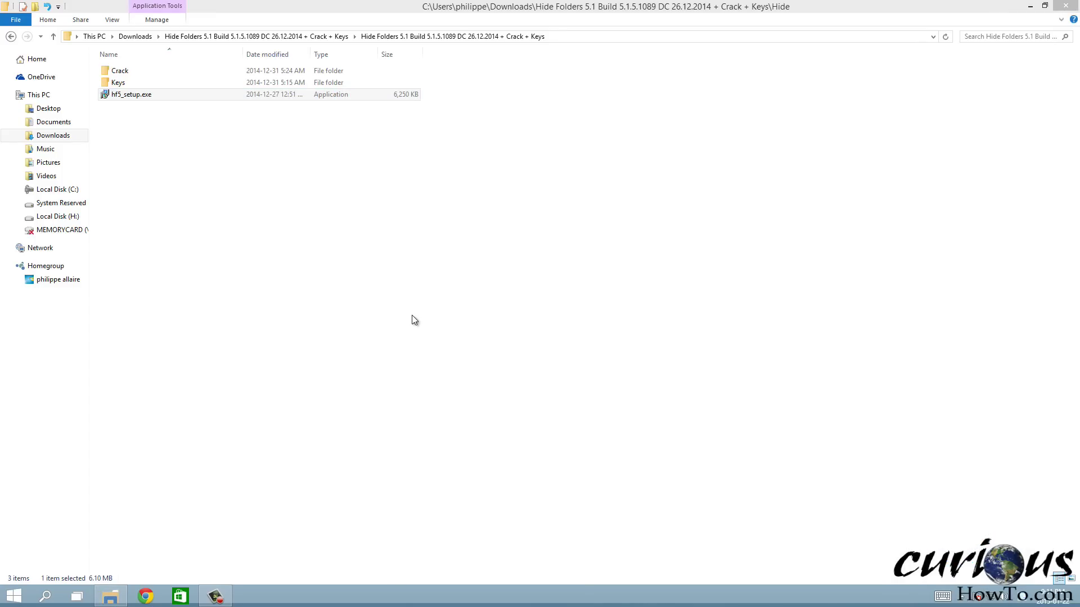
Copy msimg32.dll from the Crack folder
double_click(125, 72)
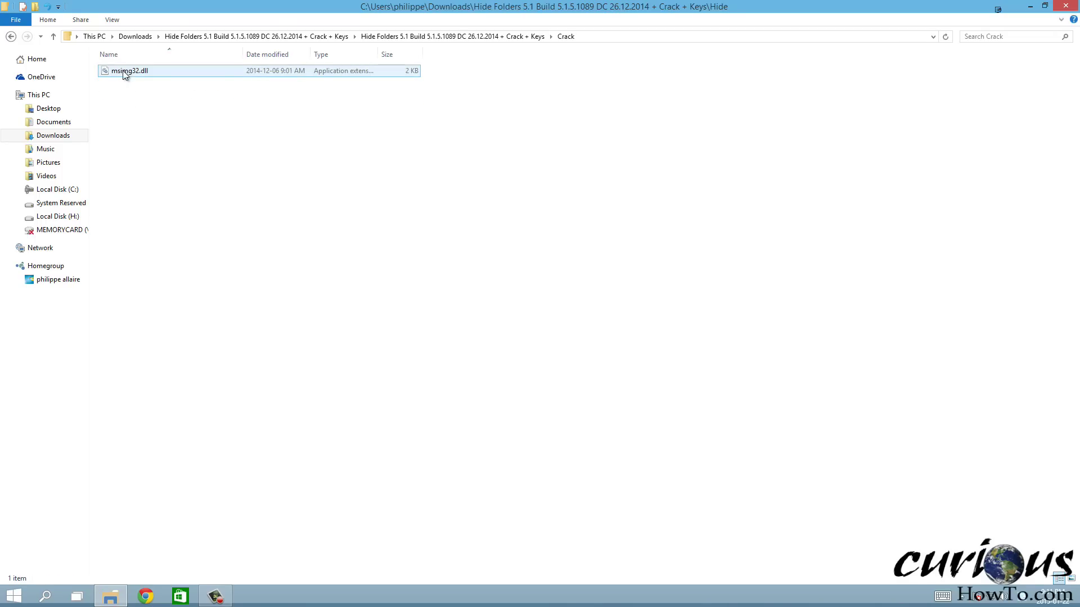
left_click(137, 72)
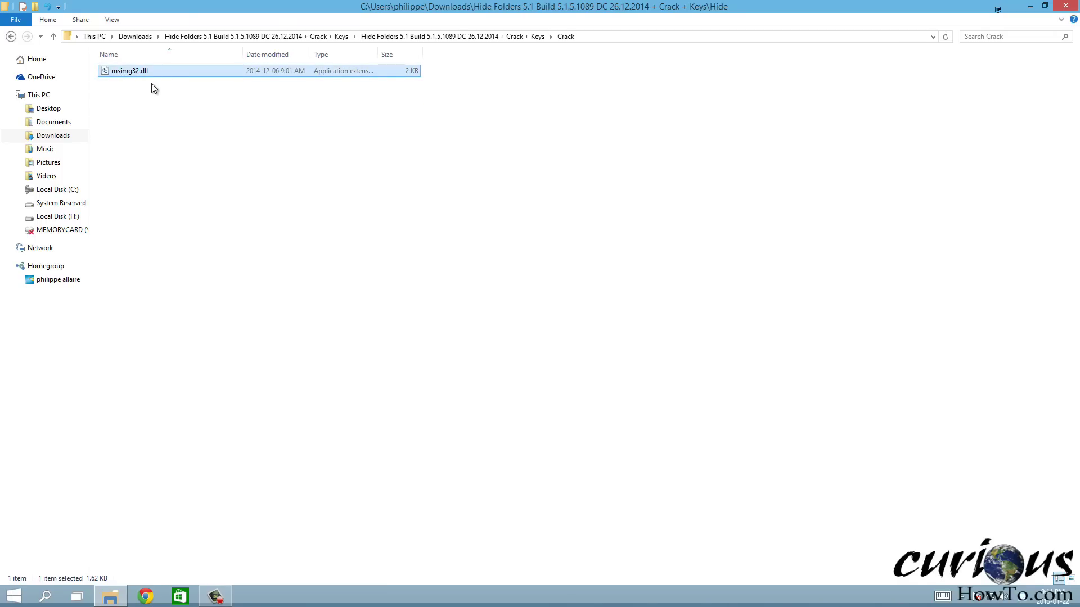
right_click(140, 74)
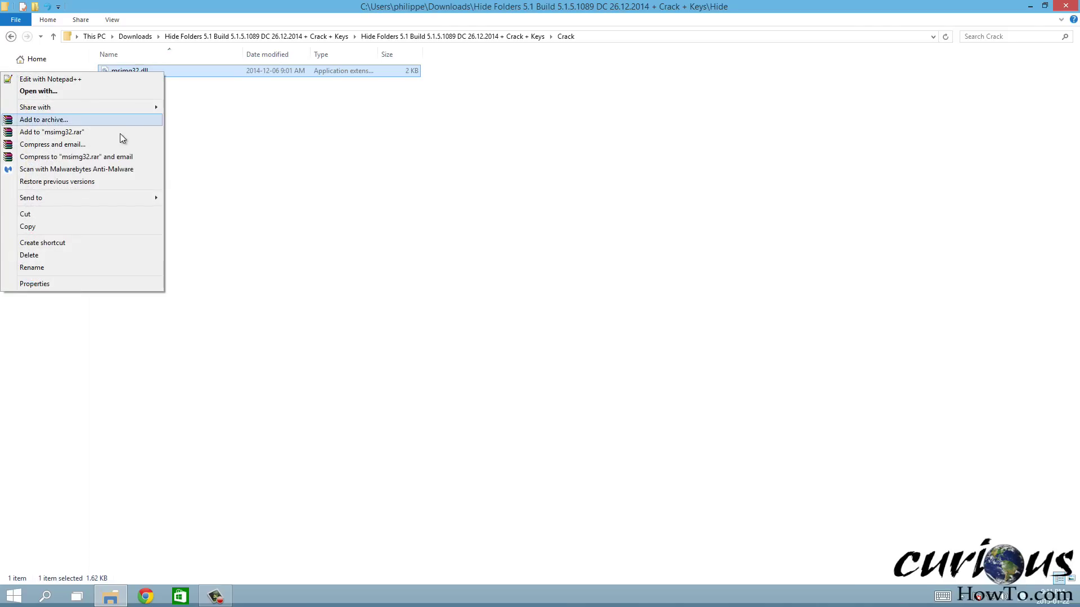
left_click(66, 227)
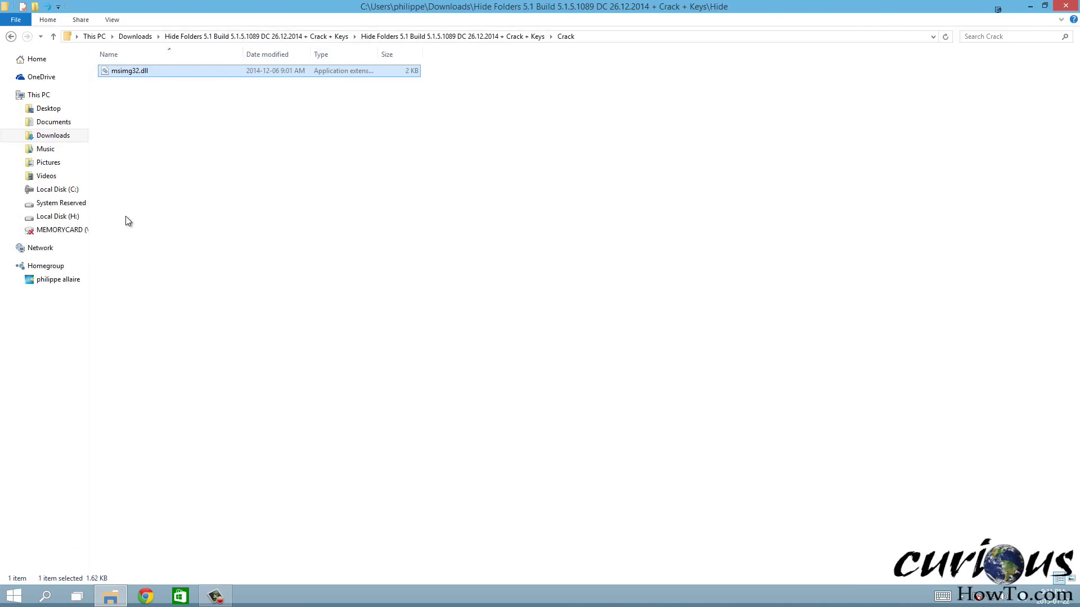
Navigate the folder tree to C:\Program Files\Hide Folders
left_click(22, 190)
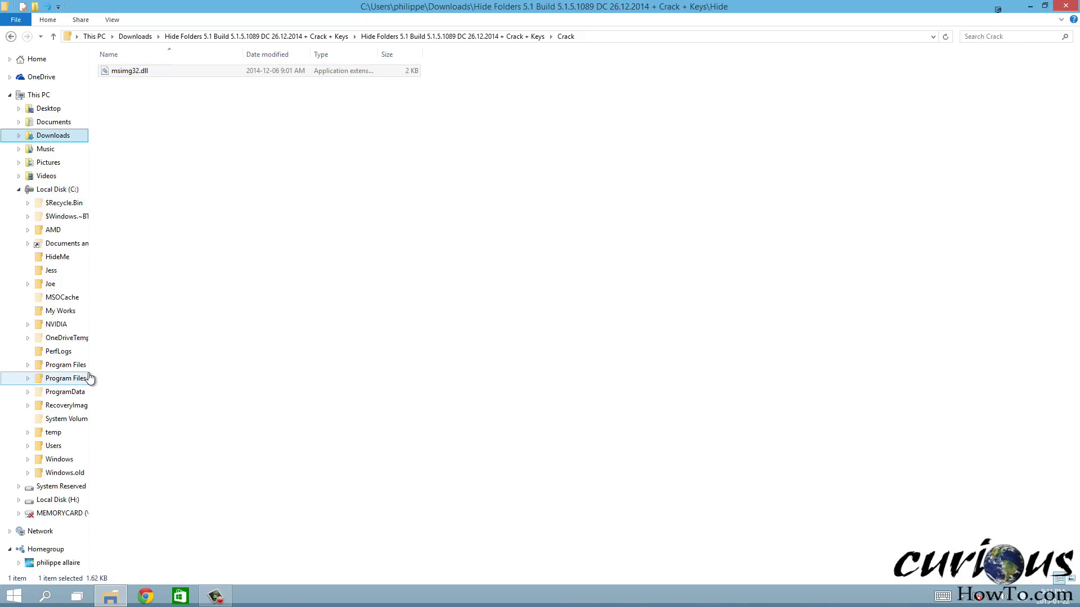
left_click(89, 378)
left_click_drag(89, 378, 197, 381)
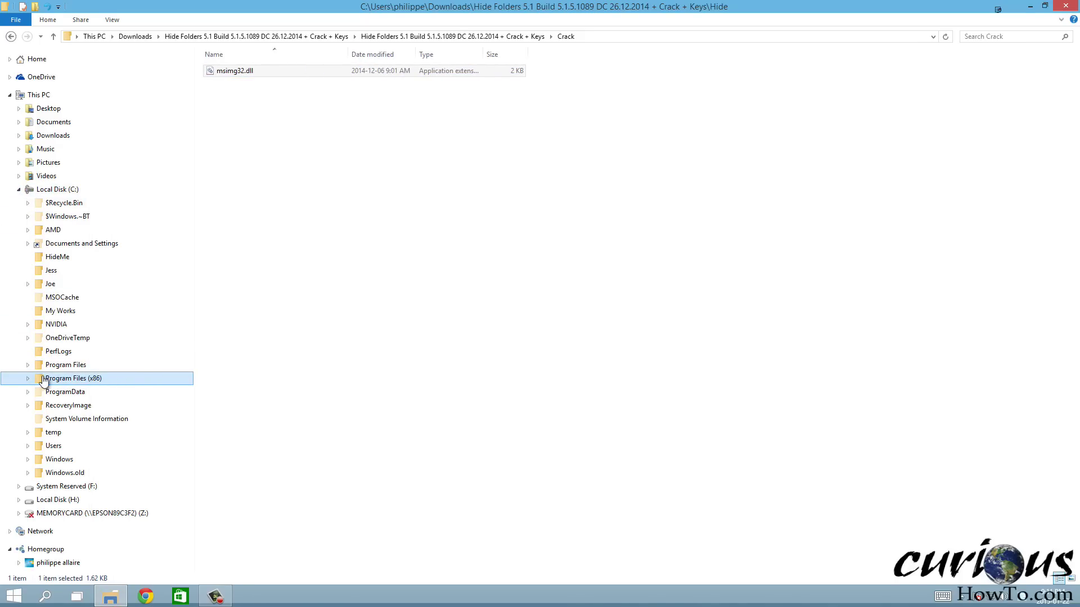
left_click(28, 378)
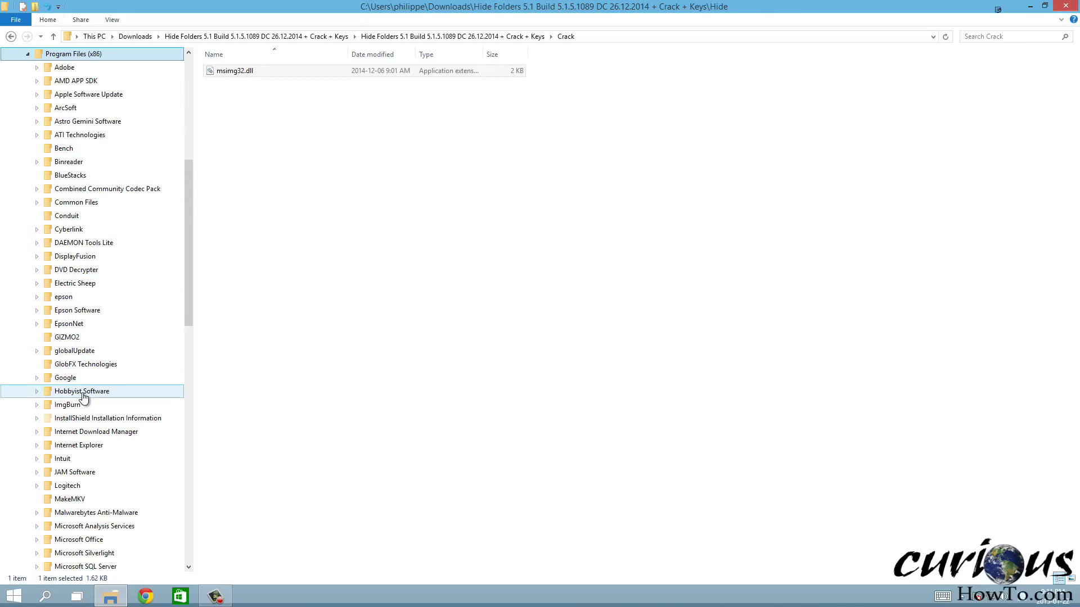
left_click(27, 53)
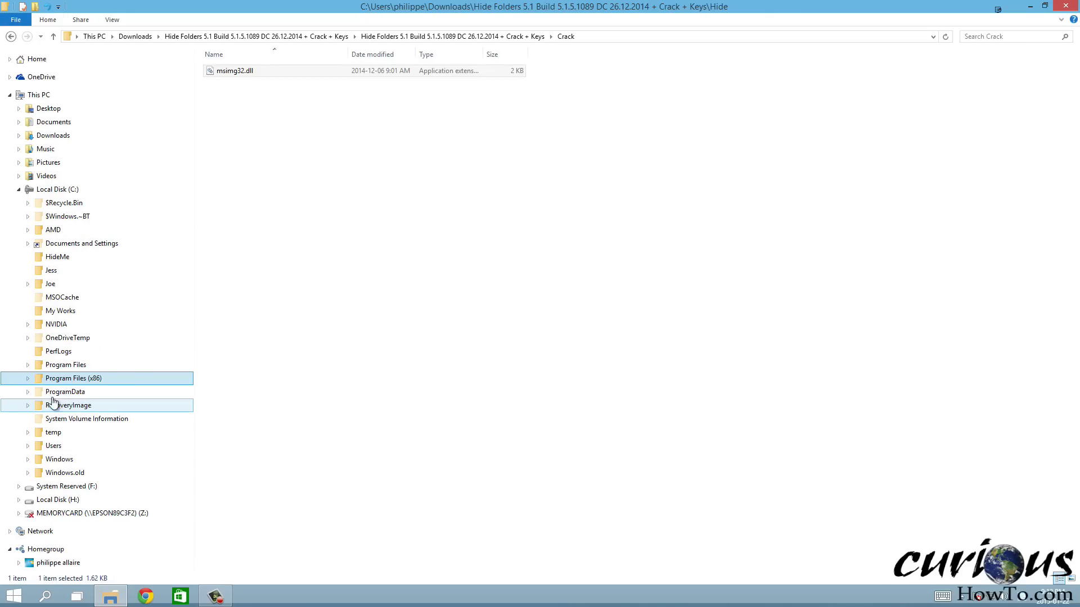
left_click(27, 365)
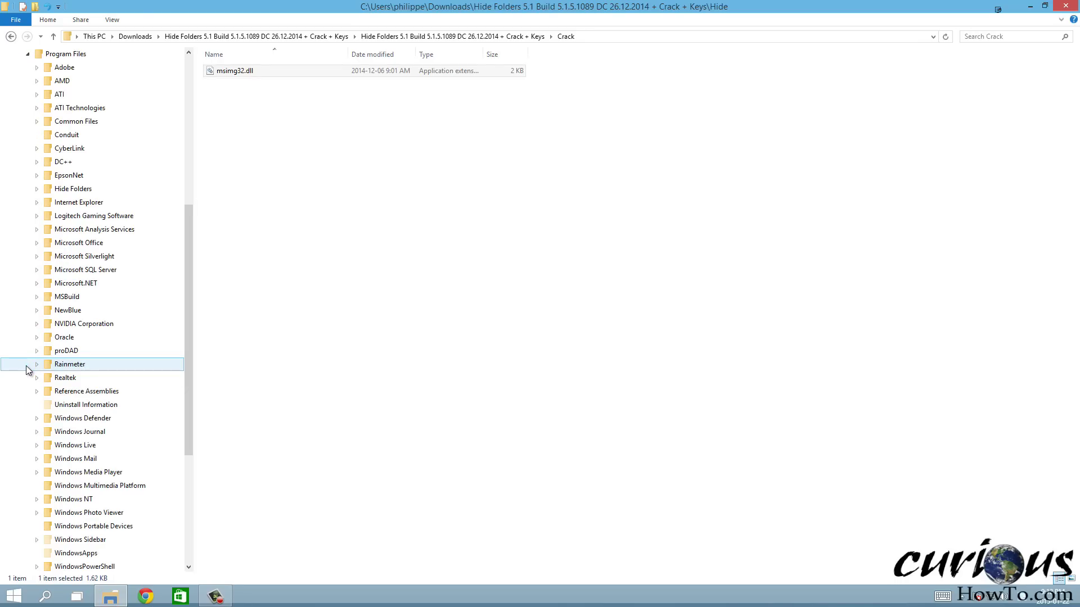
left_click(77, 193)
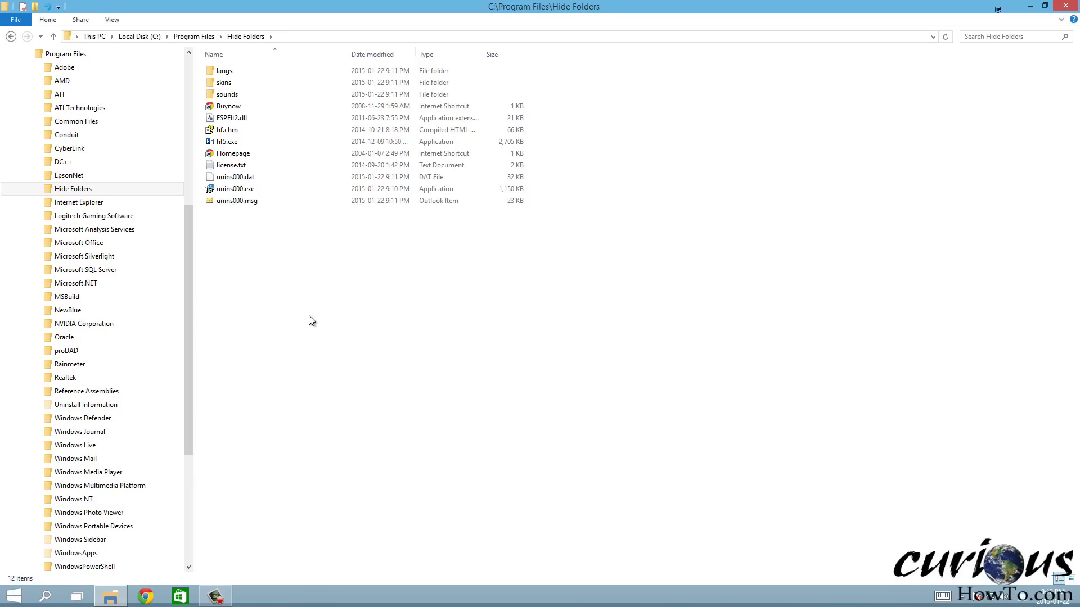
Paste msimg32.dll into the Hide Folders install folder with admin permission, then select hf5.exe
right_click(234, 265)
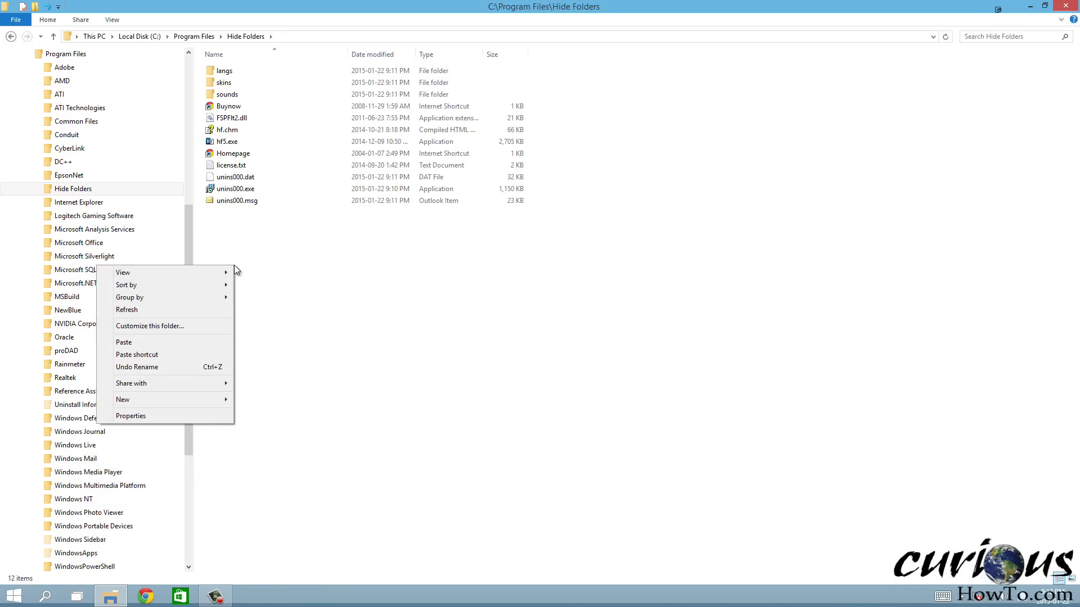
left_click(184, 343)
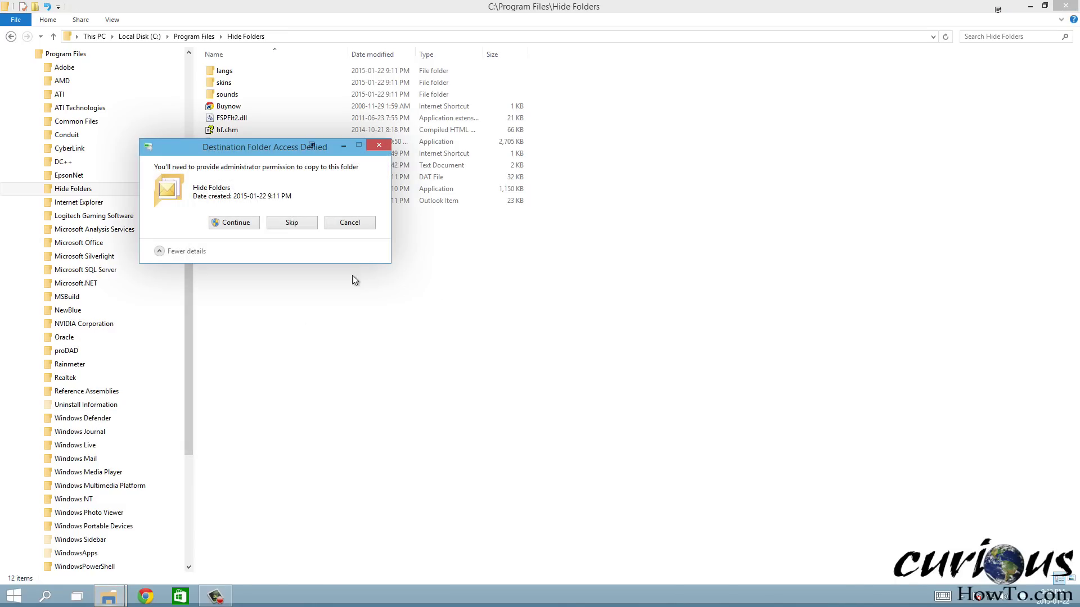
left_click(238, 223)
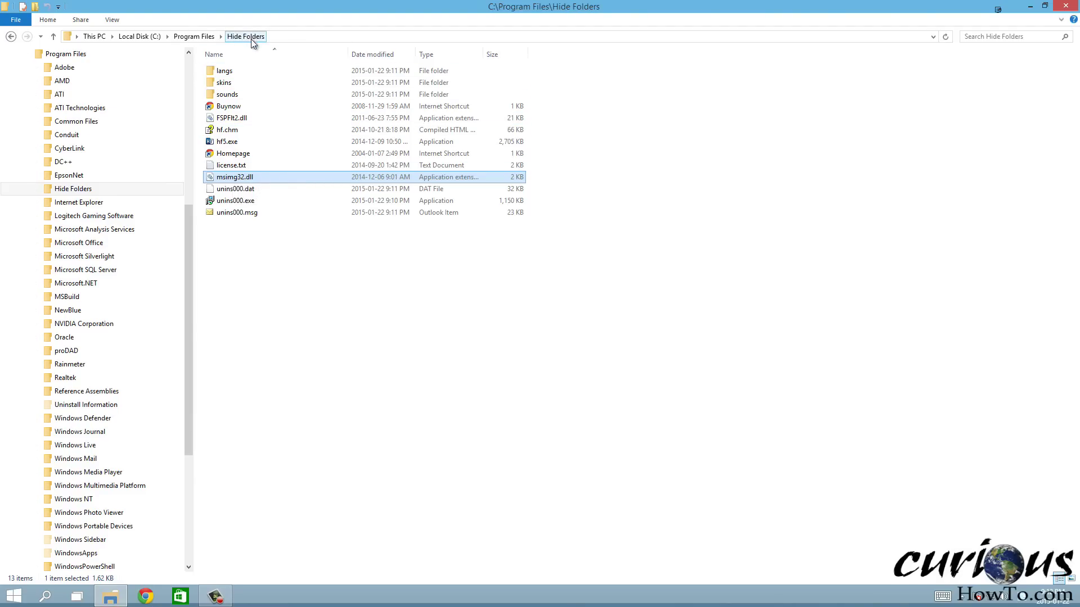
left_click(296, 410)
left_click(229, 144)
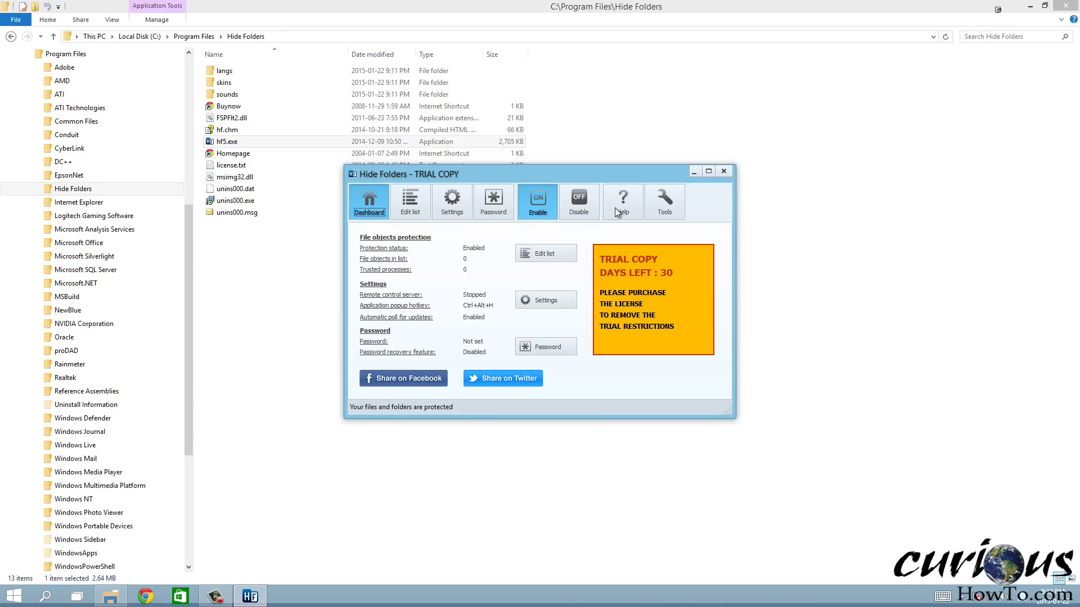
Open Tools > 'Enter the registration code...' in Hide Folders, then return to the Crack folder
left_click(667, 206)
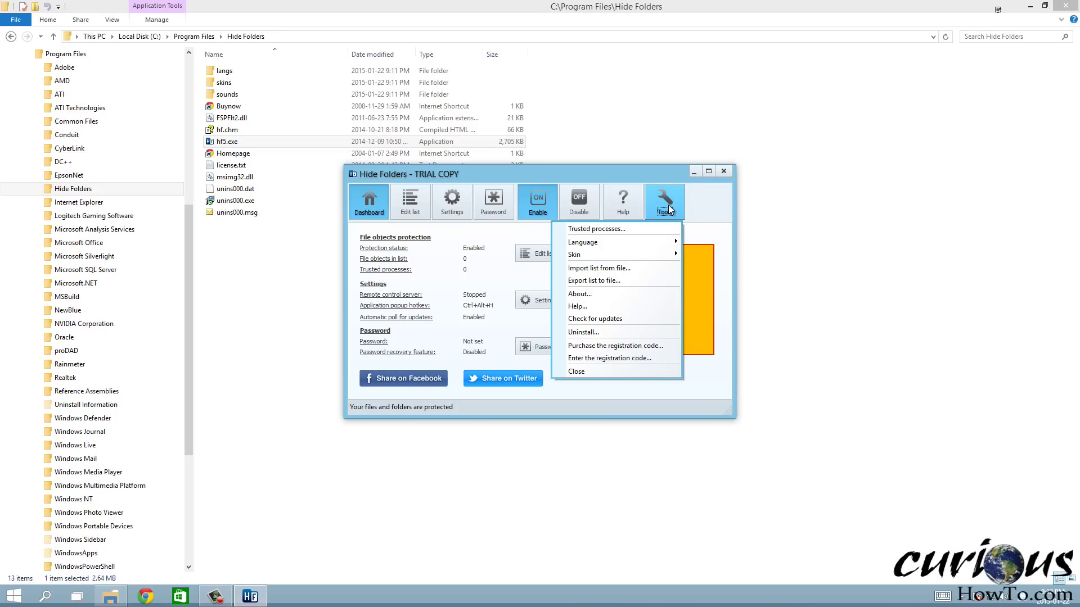
left_click(614, 357)
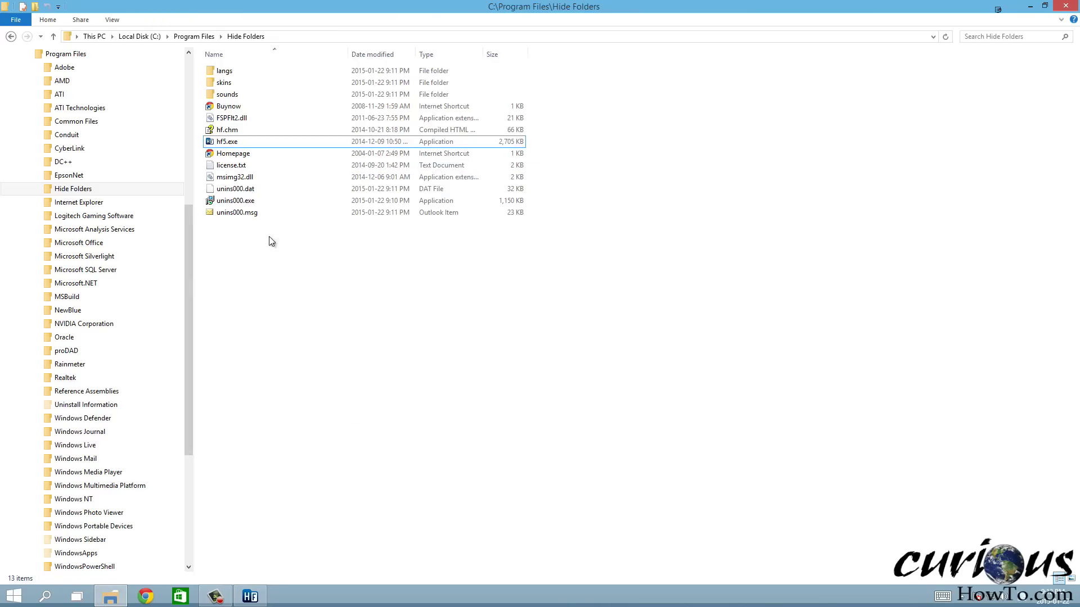
left_click(12, 39)
Open Key.txt in the Keys folder, read it in Notepad, and close it
left_click(12, 38)
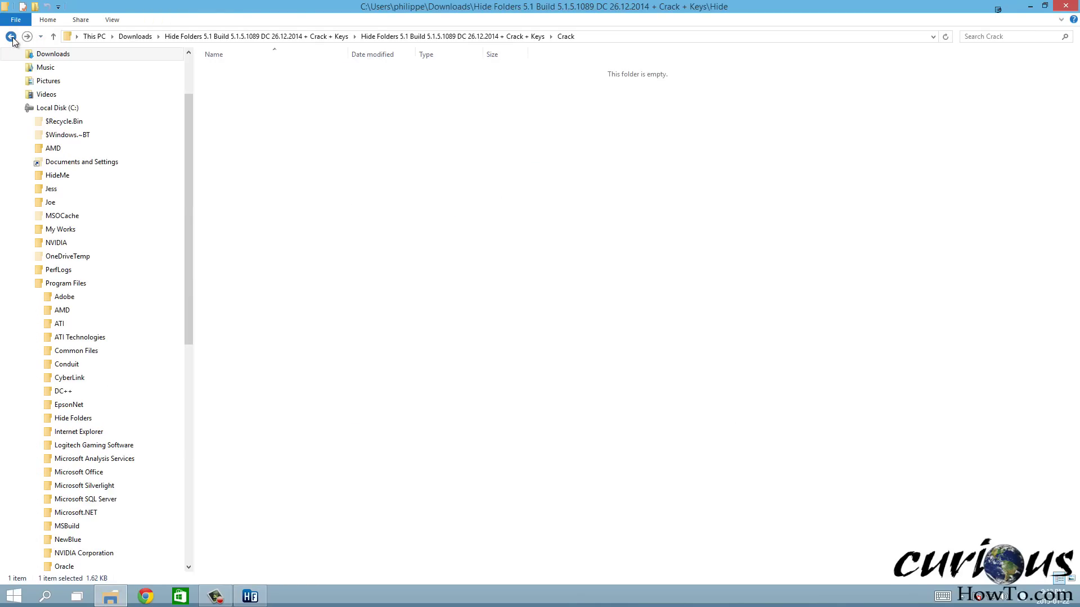
left_click(305, 163)
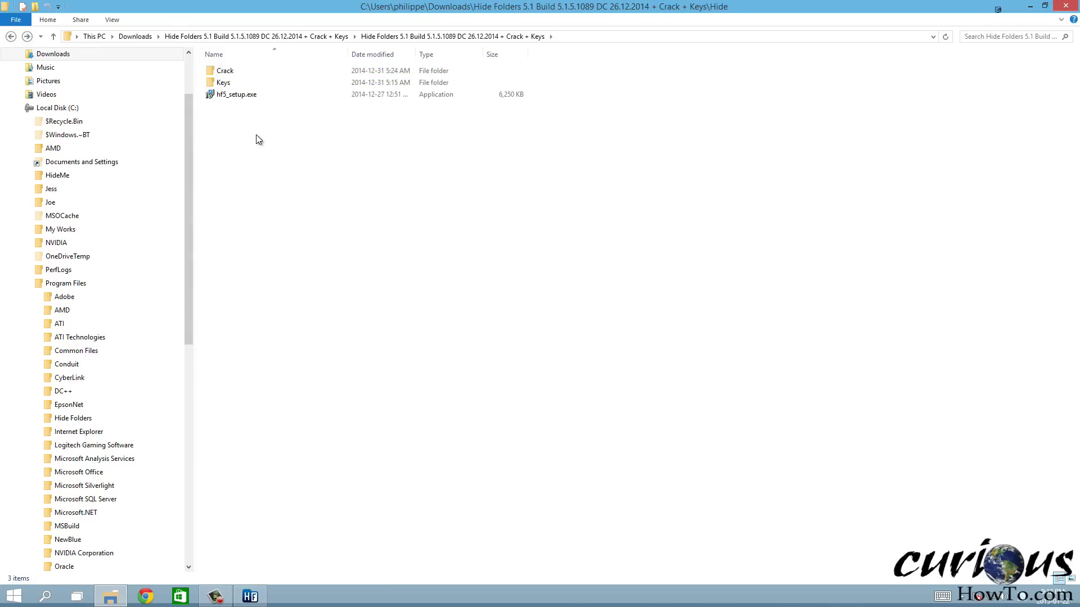
left_click(227, 83)
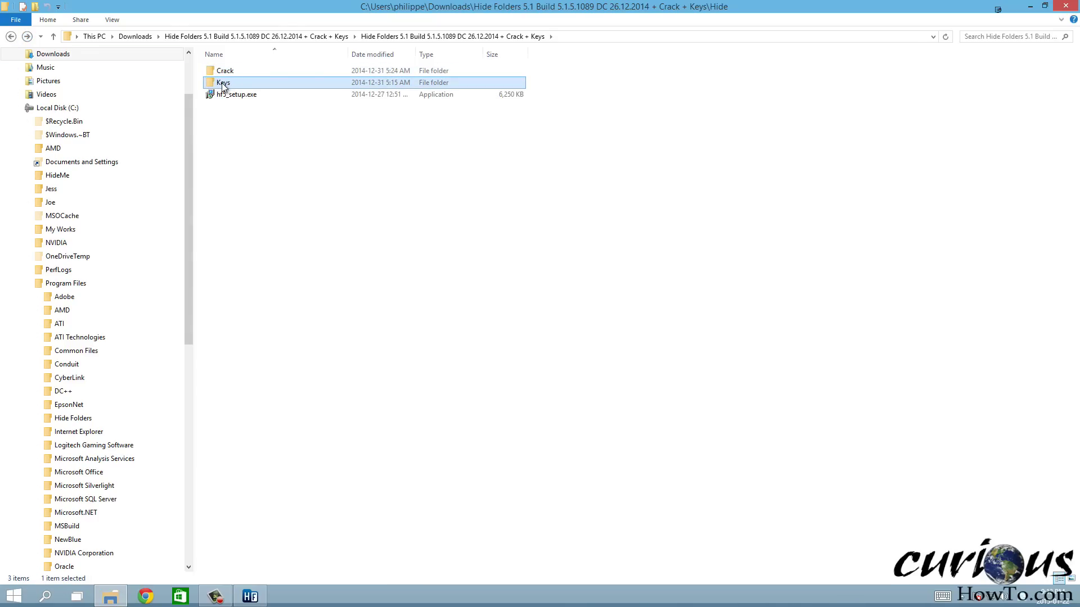
double_click(223, 84)
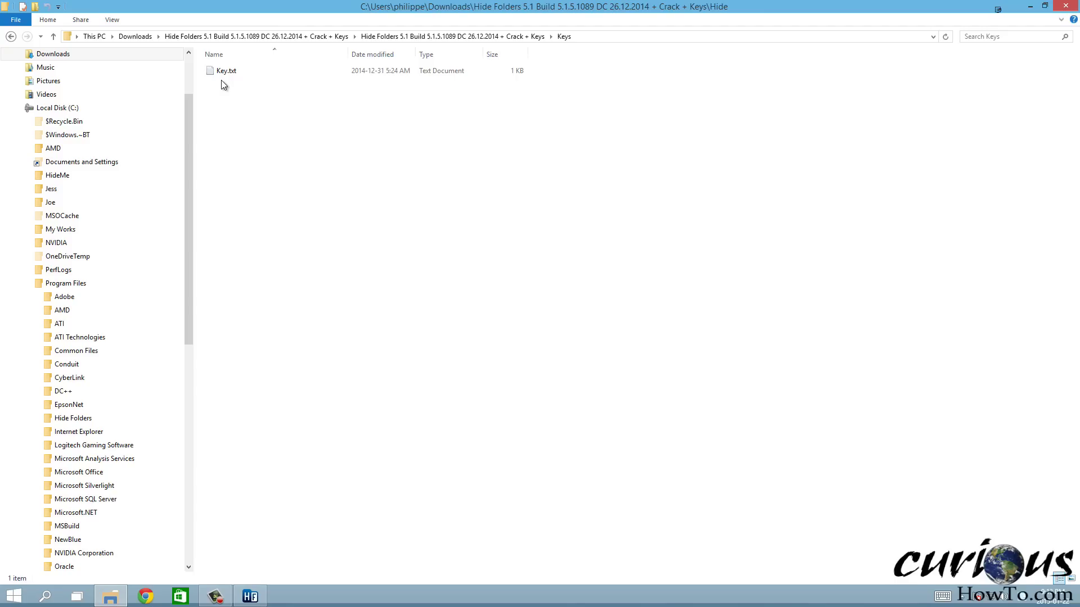
left_click(235, 73)
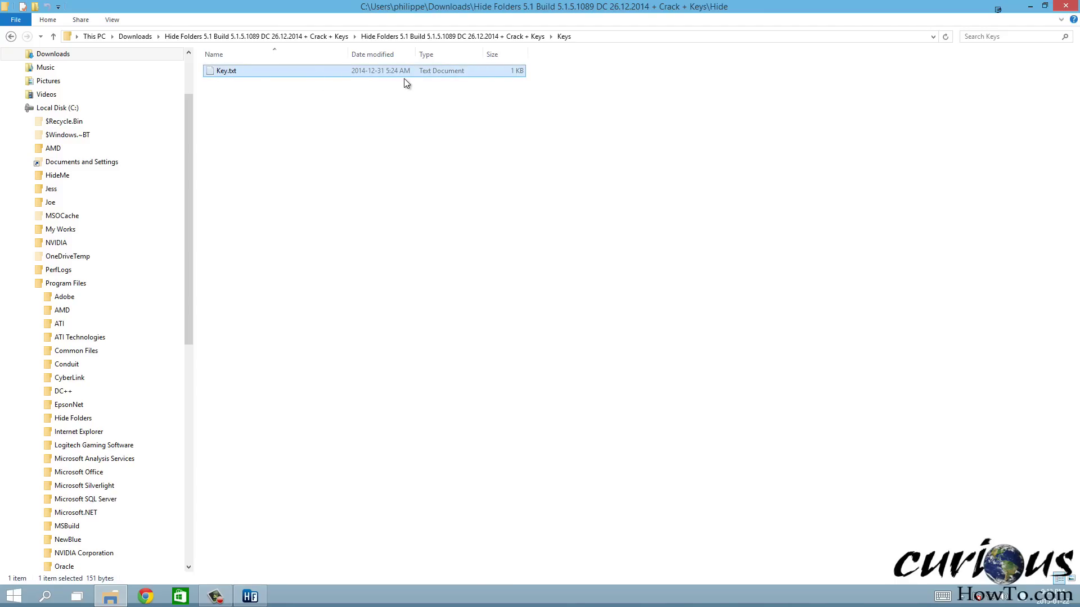
double_click(232, 70)
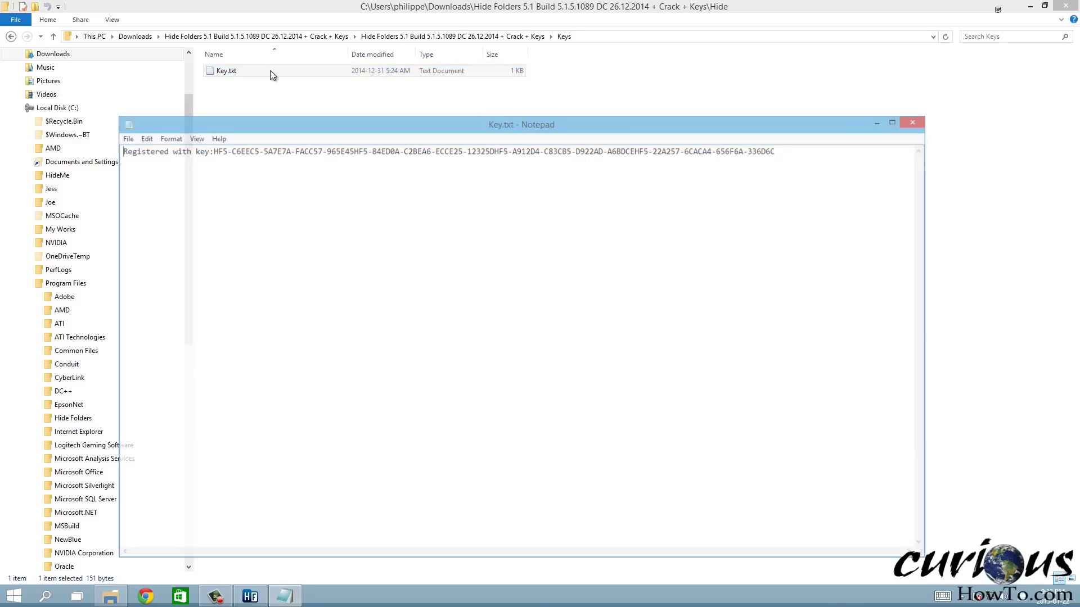
left_click_drag(661, 148, 430, 153)
left_click(271, 155)
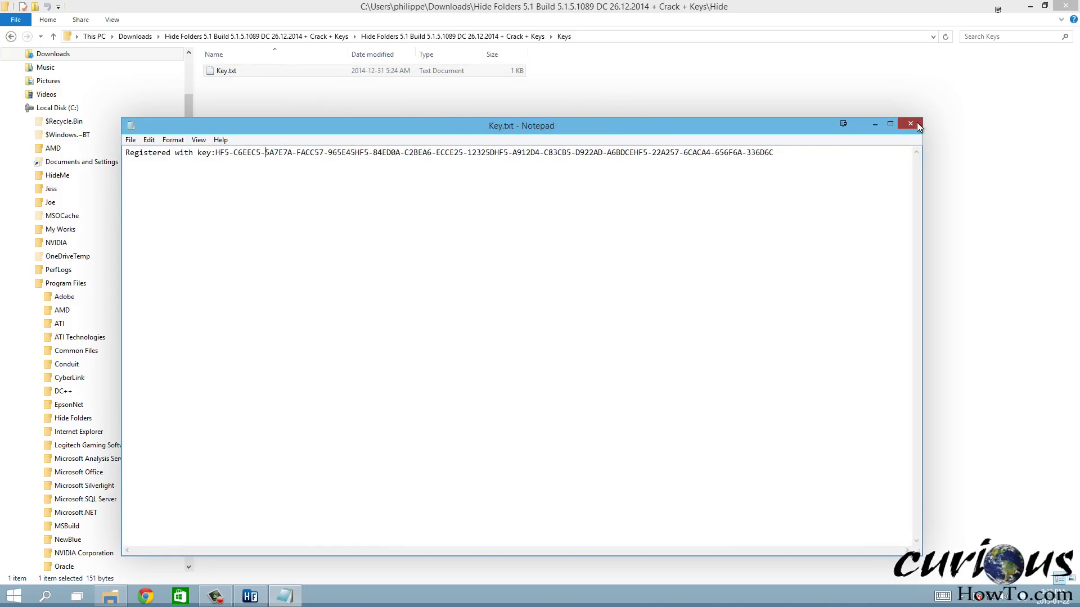
left_click(910, 123)
Open Key.txt in Notepad++ from its context menu
right_click(223, 72)
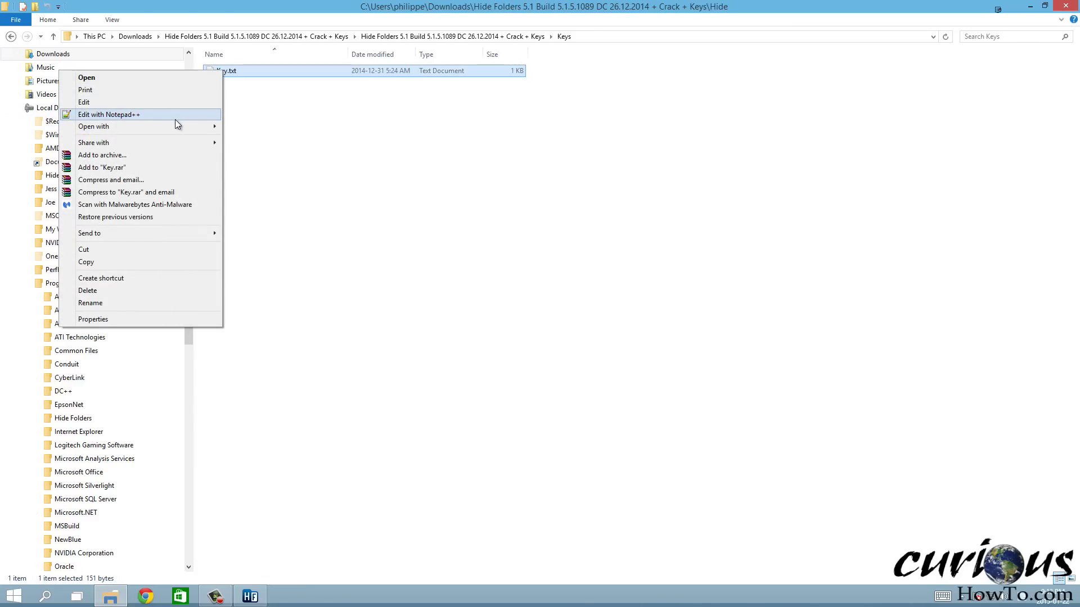
mouse_move(181, 126)
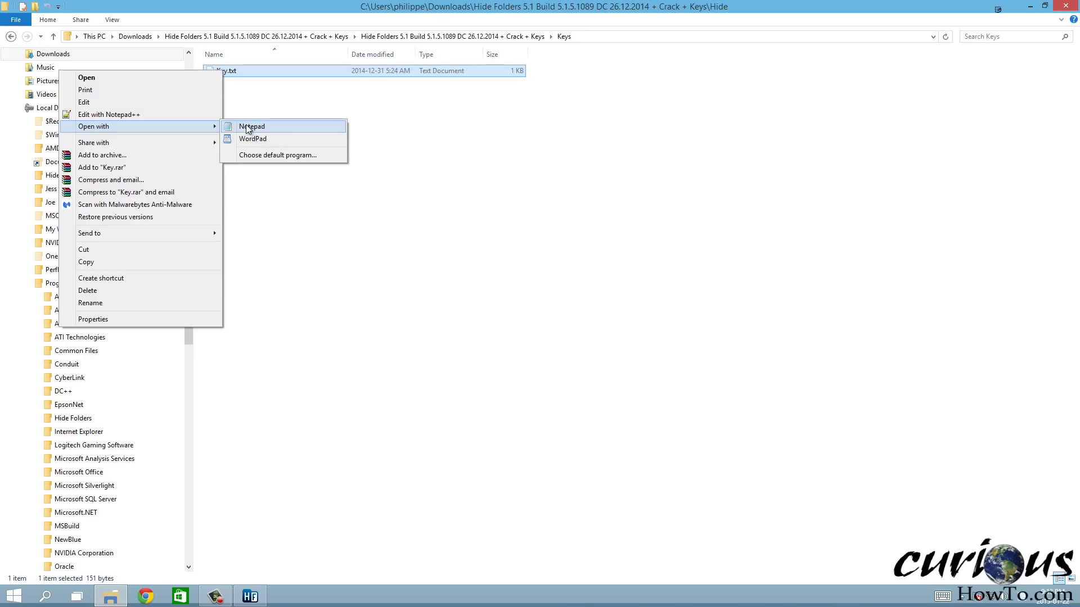
left_click(161, 113)
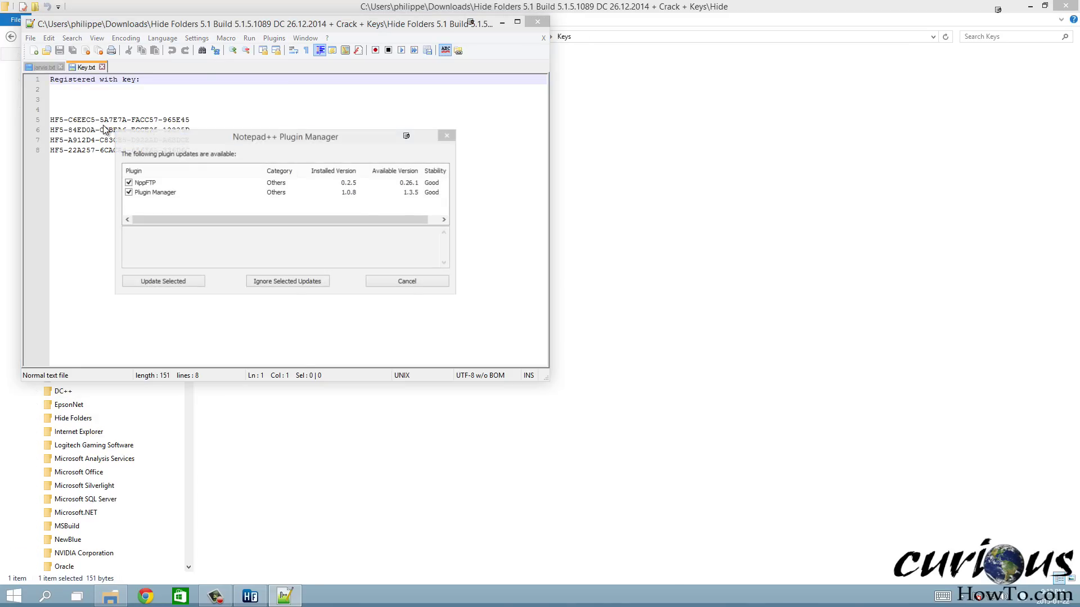
Dismiss the plugin prompt, select the first key on line 5, and close Notepad++
left_click(412, 280)
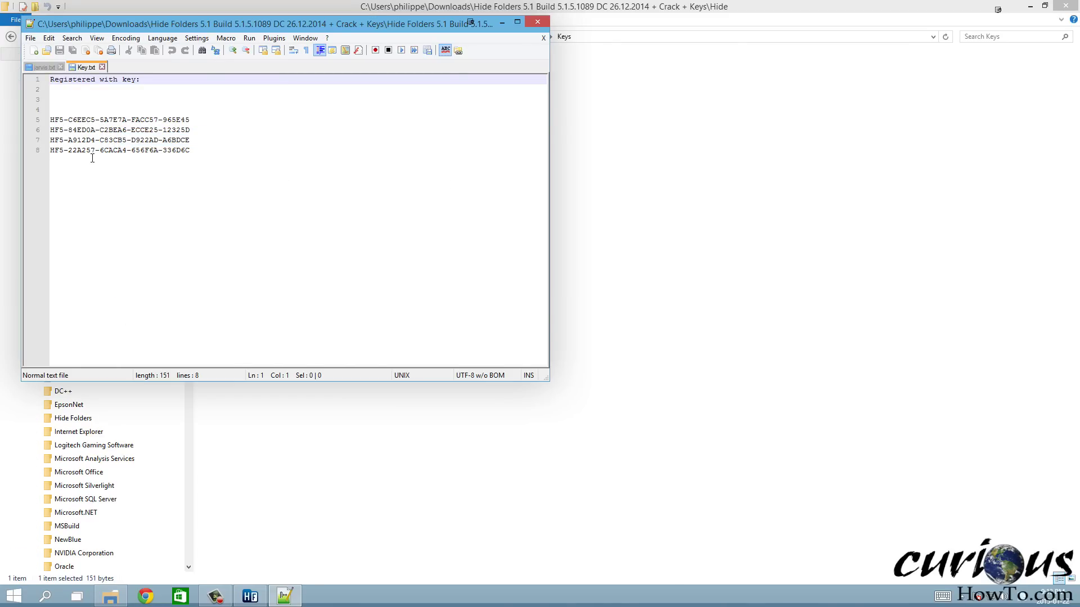
left_click_drag(192, 119, 42, 122)
key("ctrl+c")
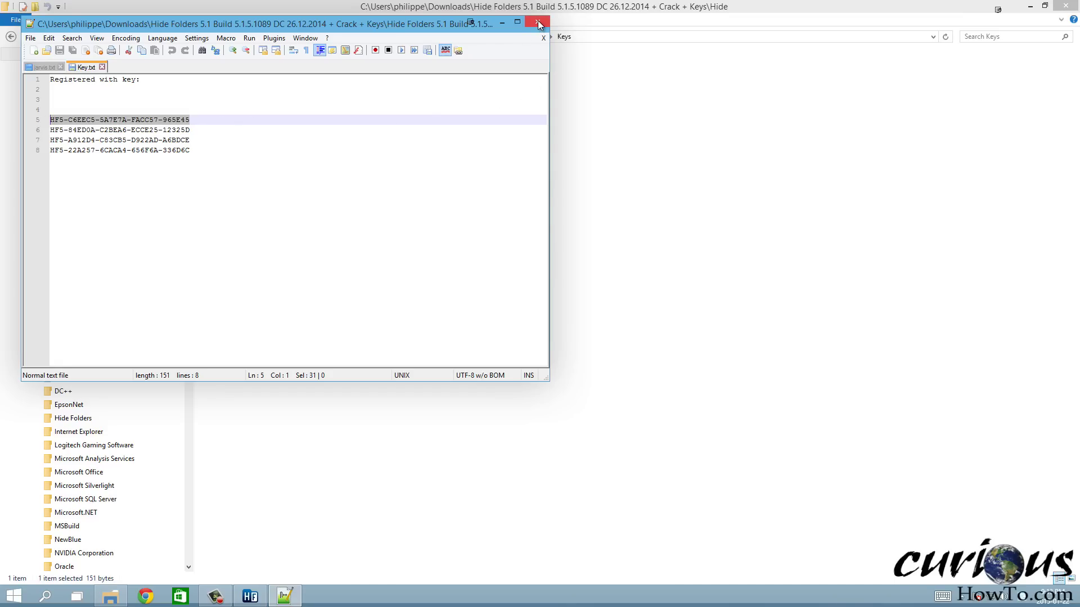
left_click(538, 23)
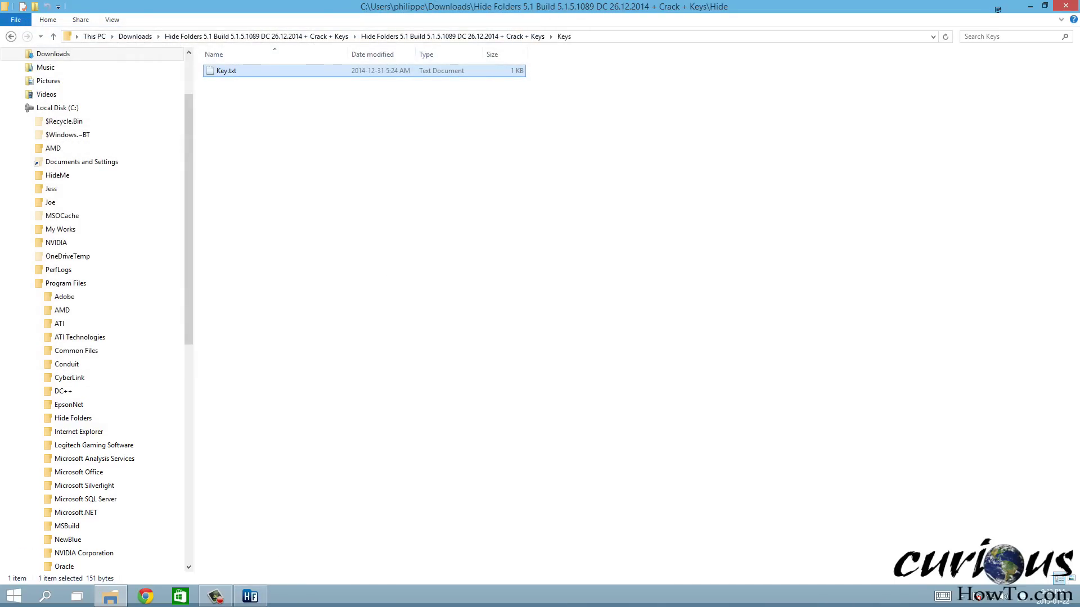
Paste the registration code into Hide Folders, accept the thank-you message, and close the program
left_click(250, 595)
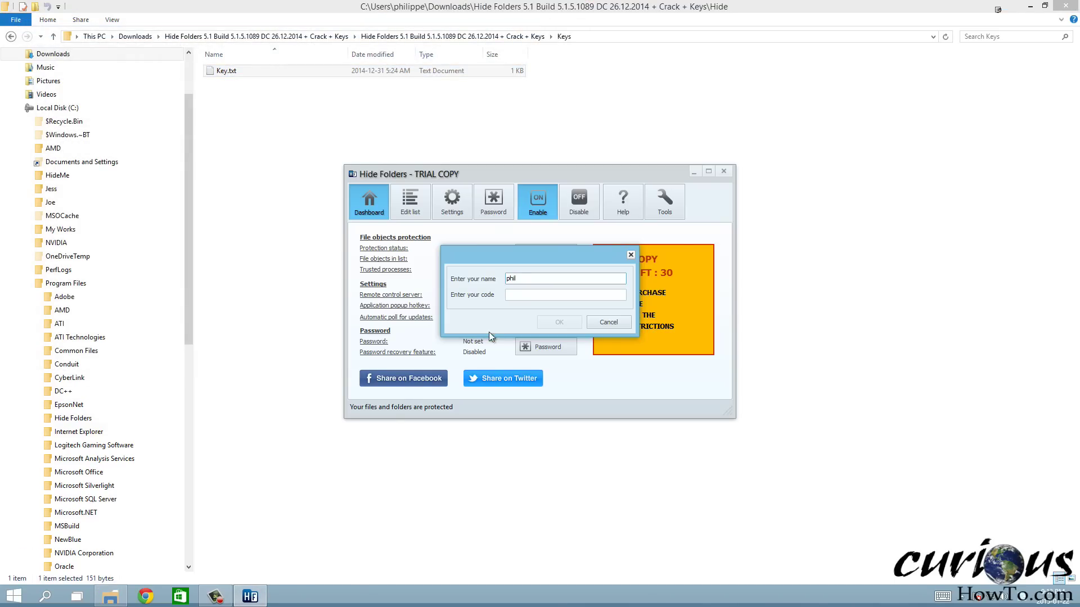
left_click(512, 295)
key("ctrl+v")
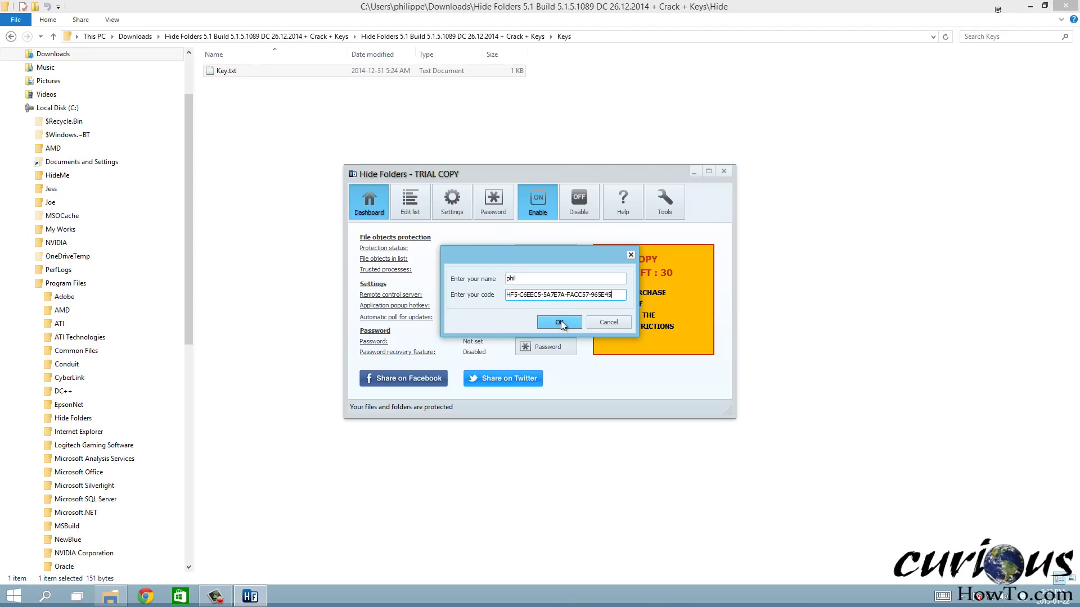
left_click(559, 322)
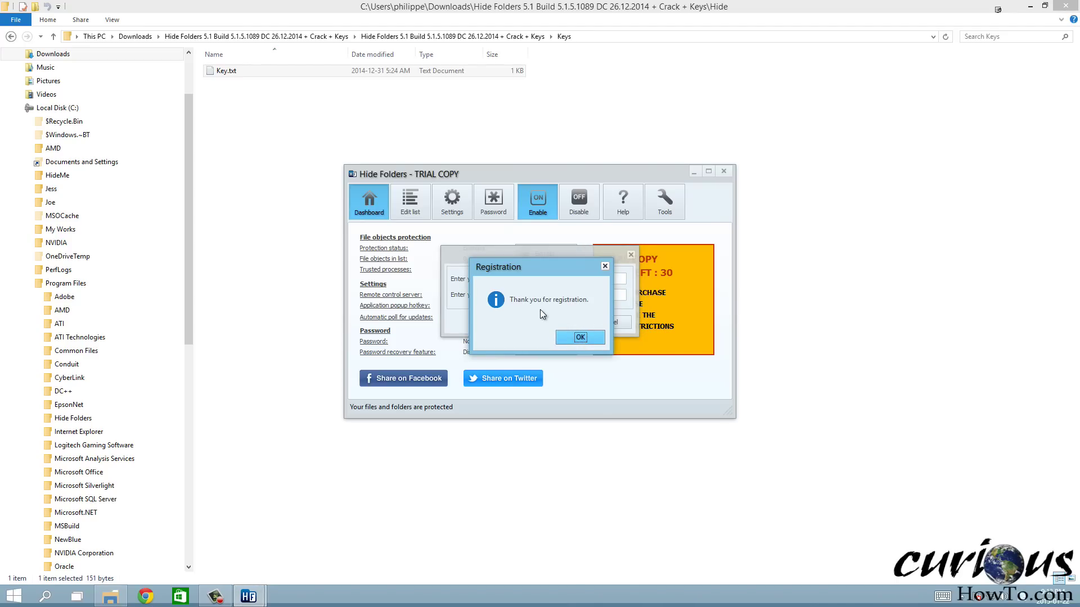
left_click(582, 337)
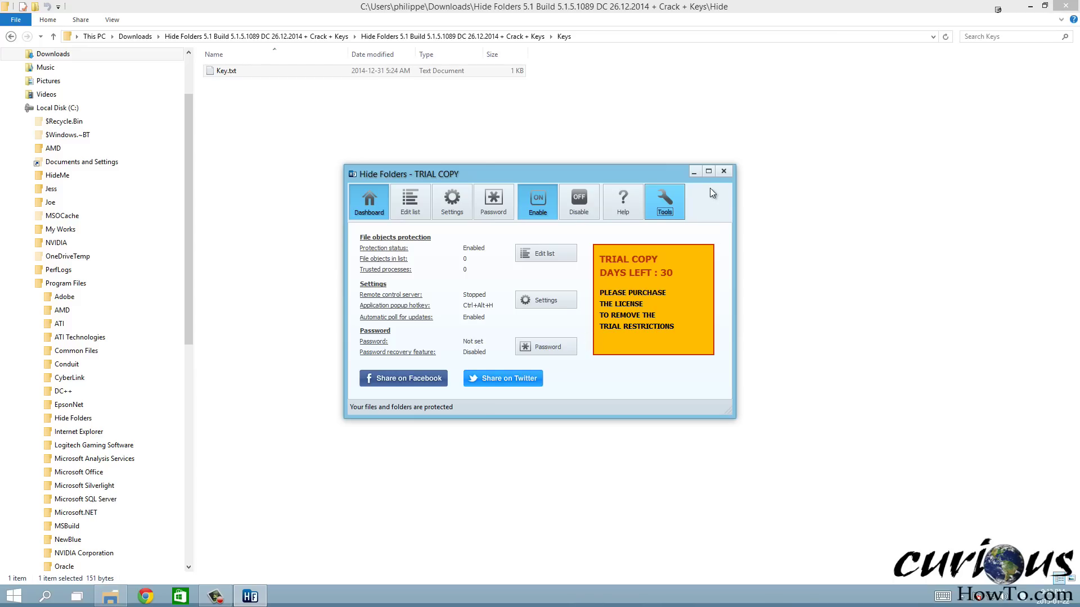
left_click(725, 171)
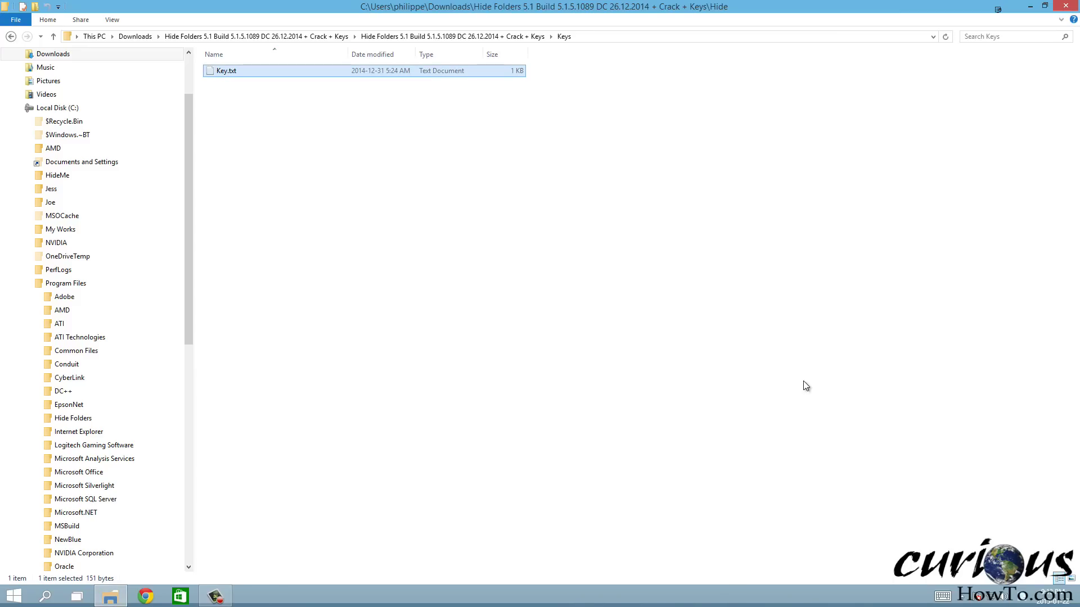
Relaunch Hide Folders from Start search, glance at the Tools list, and close it again
left_click(968, 601)
left_click(609, 426)
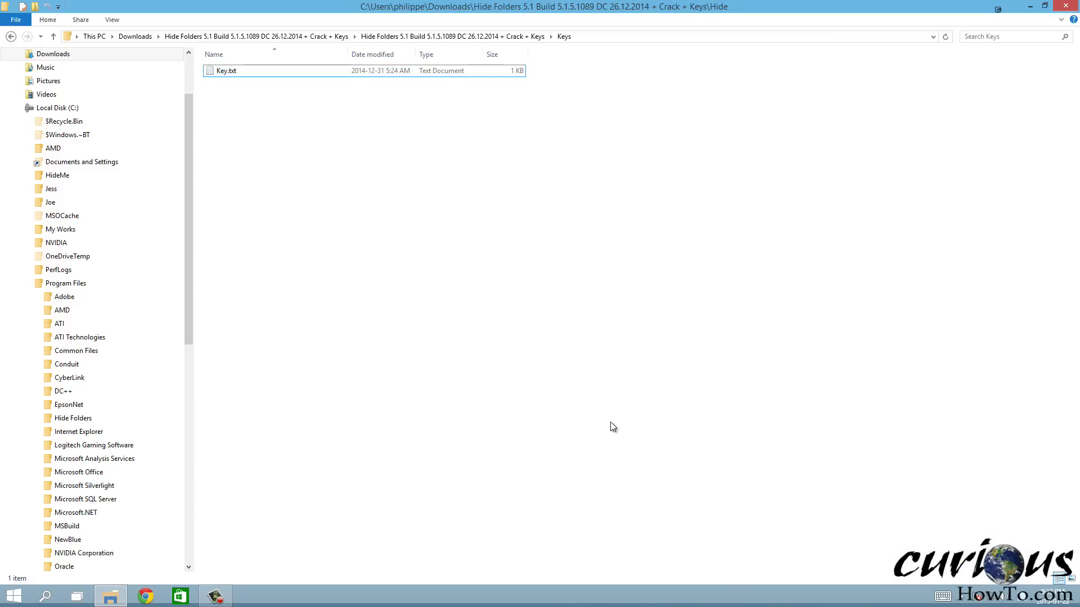
key("super")
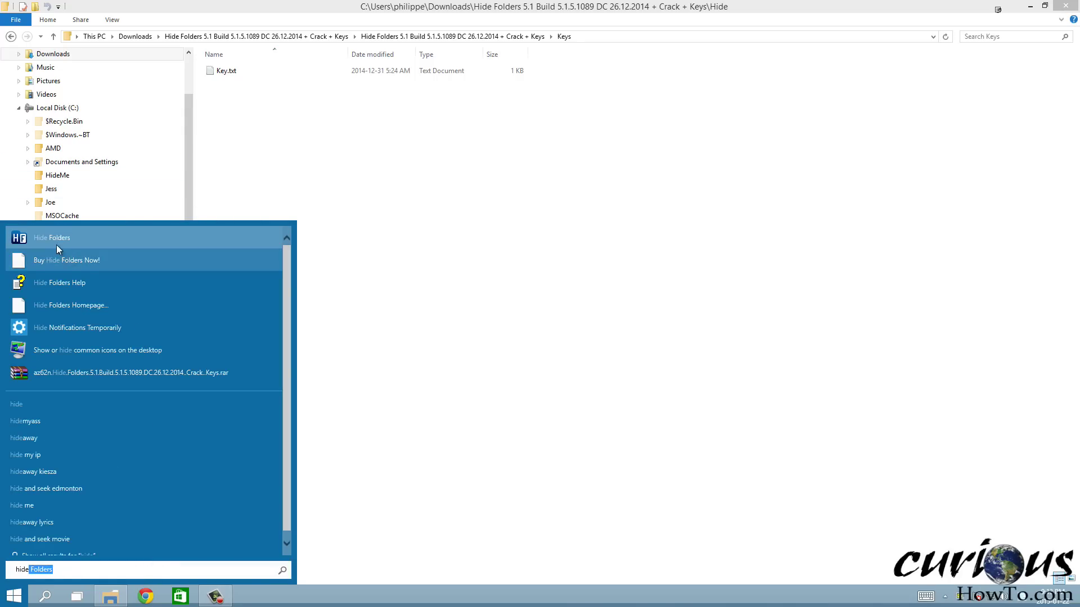
left_click(49, 238)
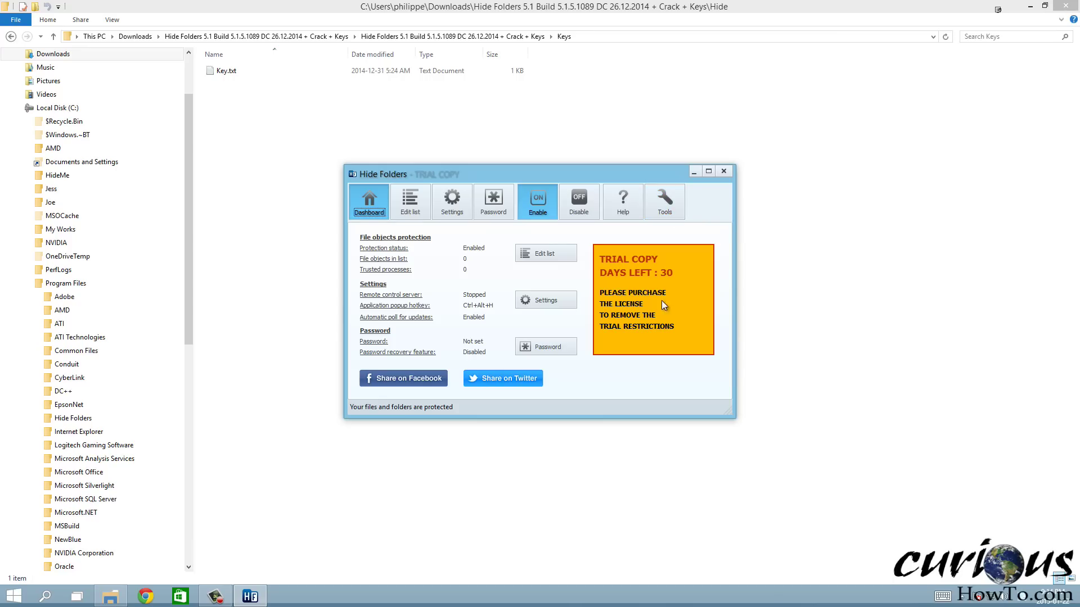
left_click(673, 199)
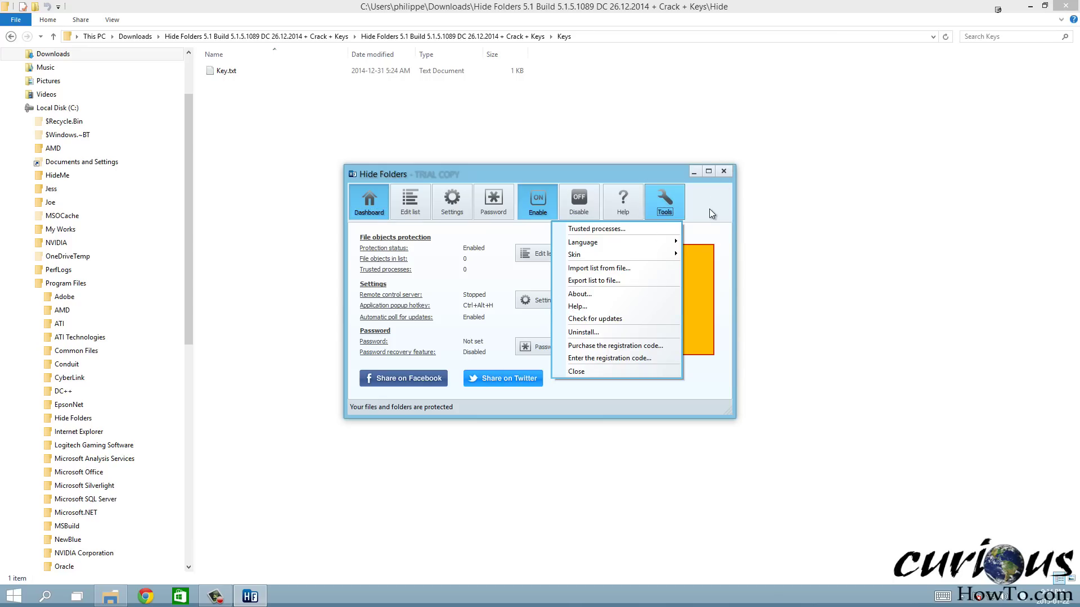
left_click(731, 179)
left_click(723, 172)
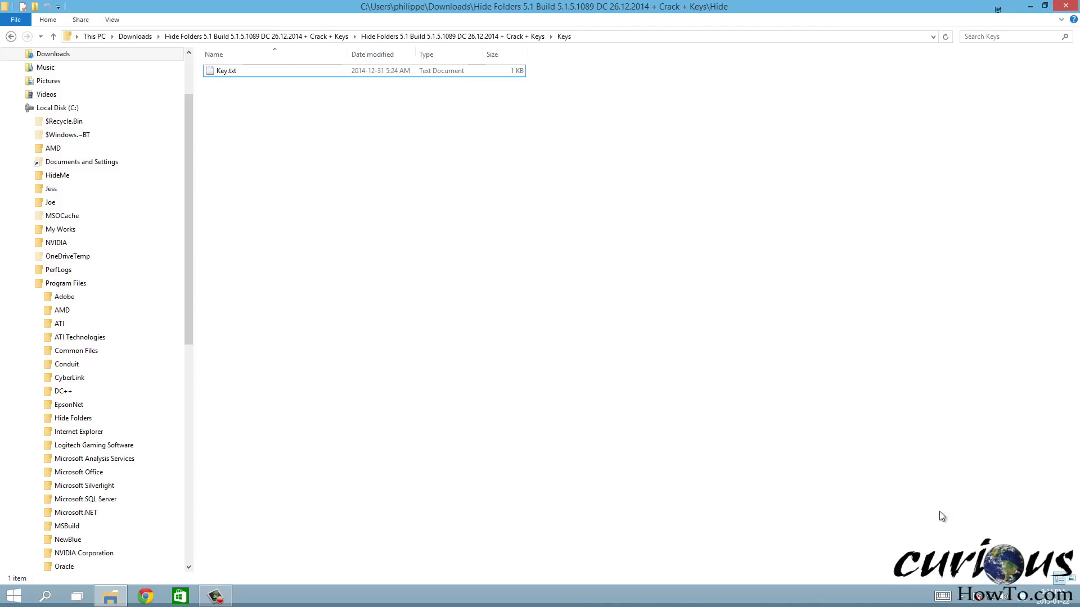
End the Hide Folders Control Panel process in Task Manager
key("ctrl+shift+Escape")
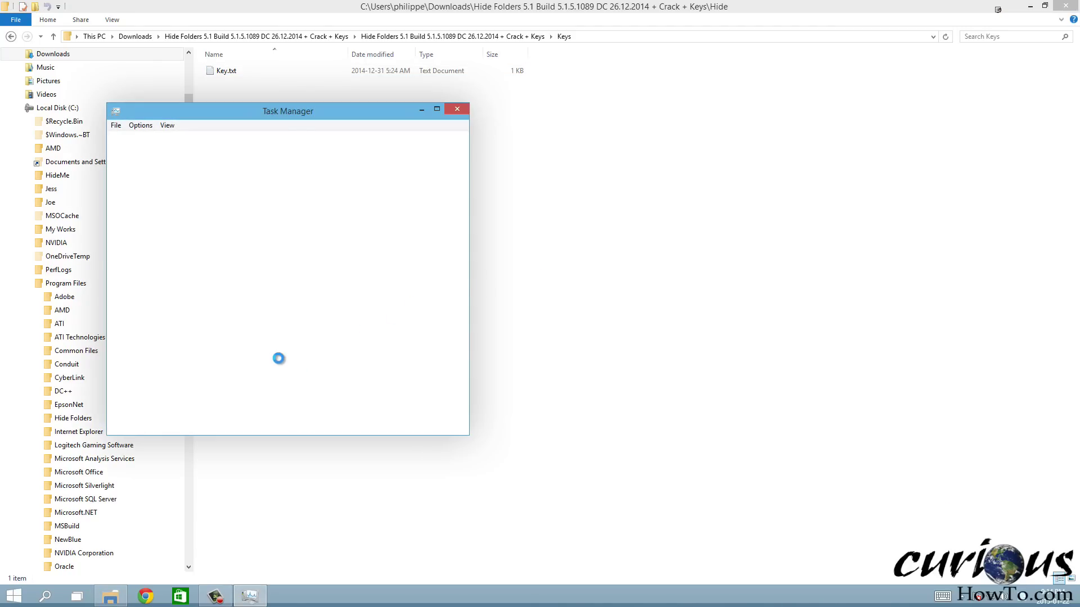
left_click(254, 321)
scroll(254, 322, "down", 5)
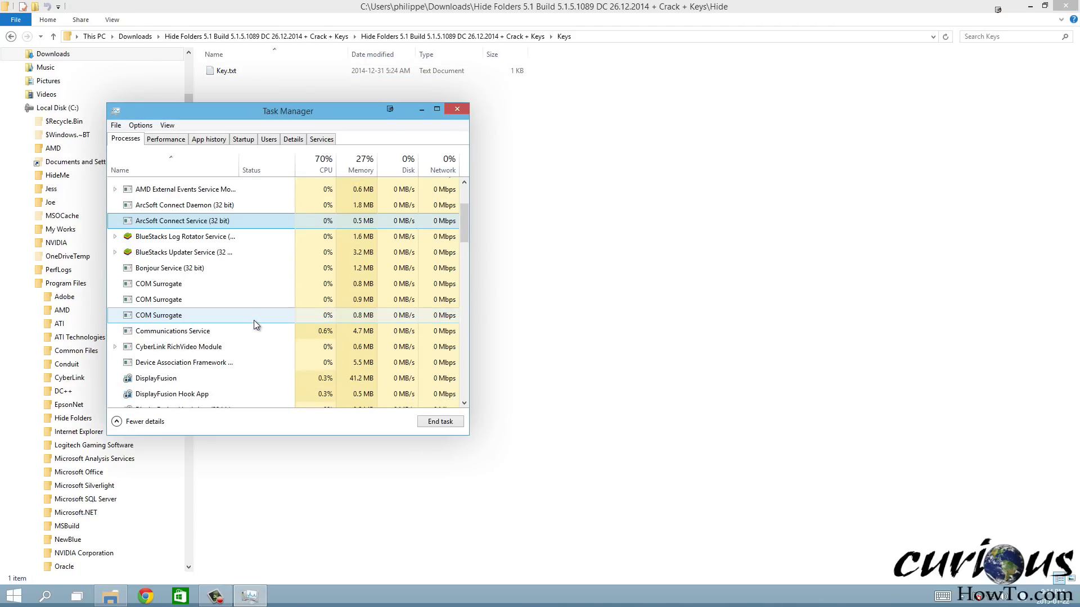
scroll(227, 335, "down", 1)
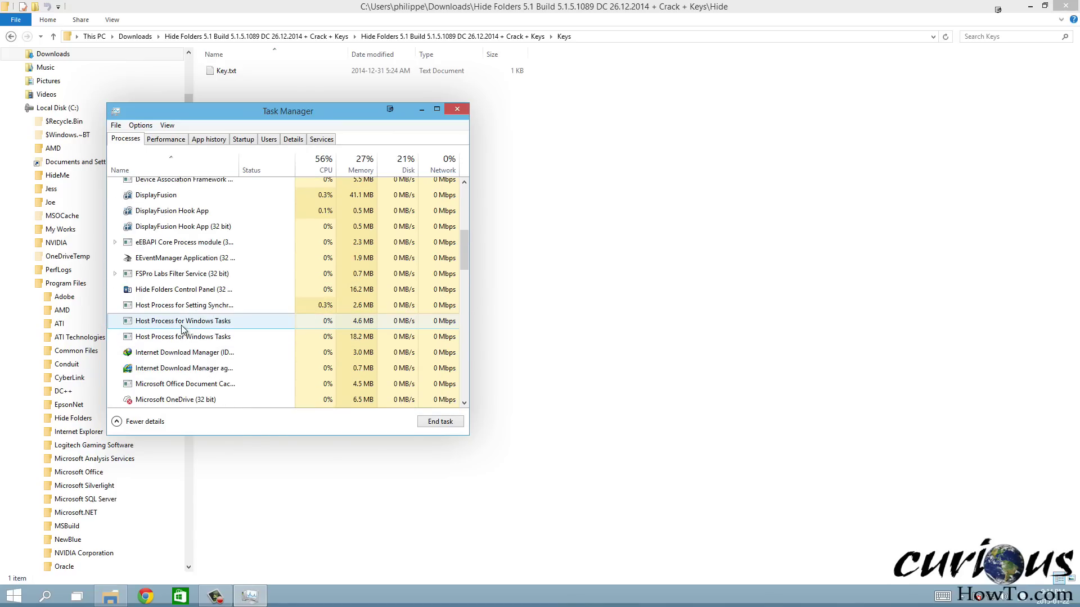
left_click(203, 289)
left_click(440, 421)
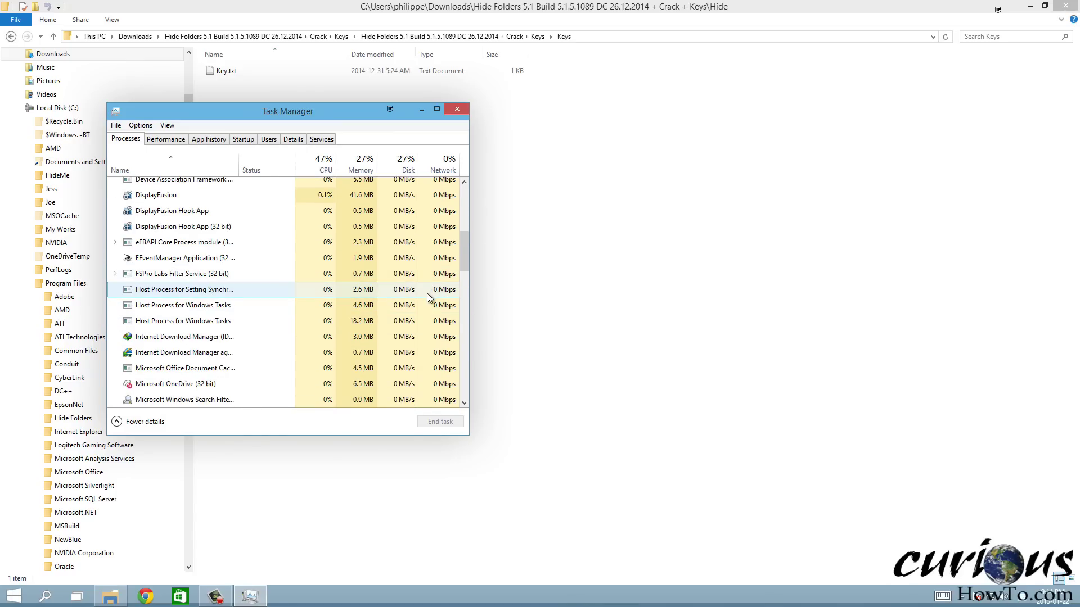
left_click(456, 110)
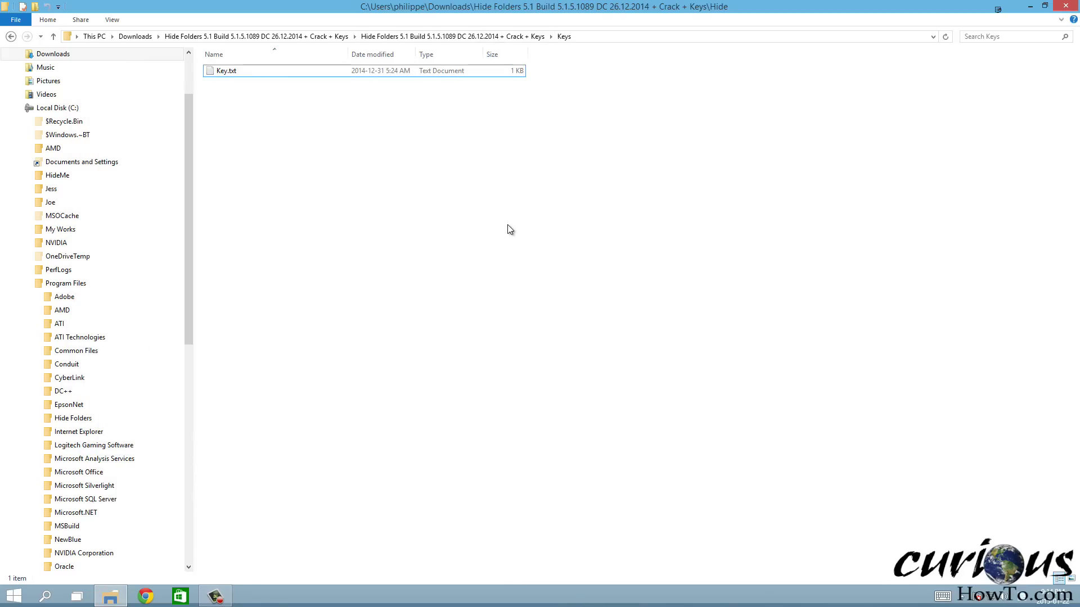
Launch Hide Folders by searching 'hide' in Start and show its empty Edit list page
left_click(16, 596)
type("hide Folders")
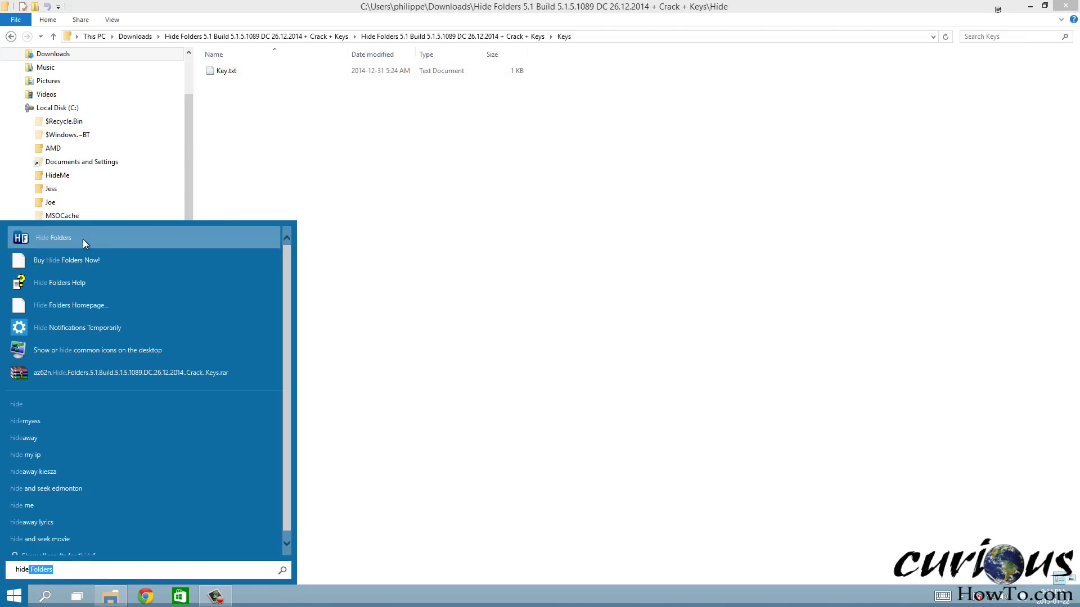
key("Return")
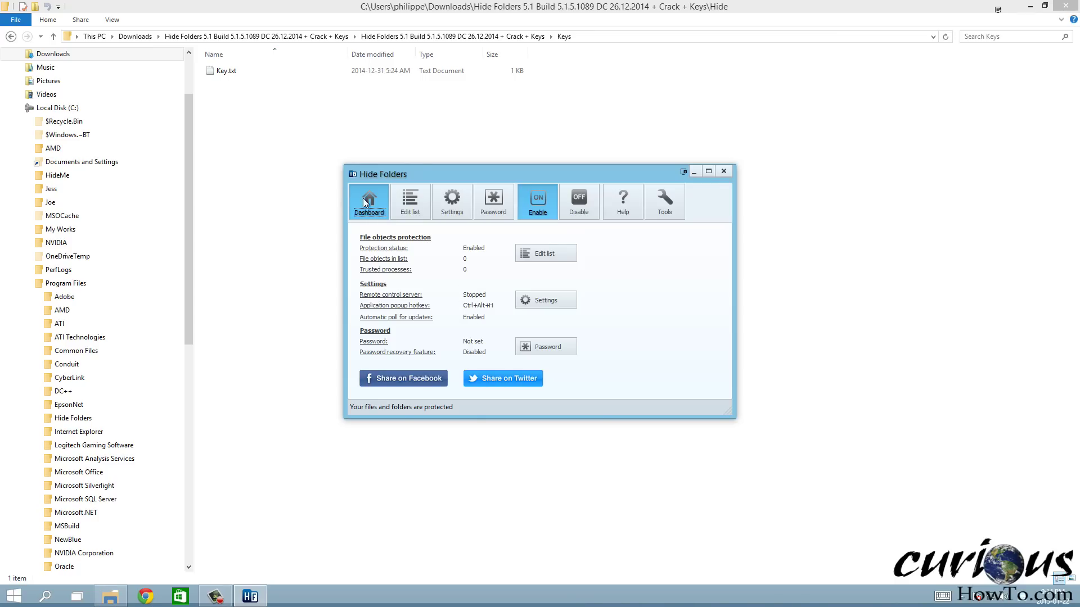
left_click(414, 209)
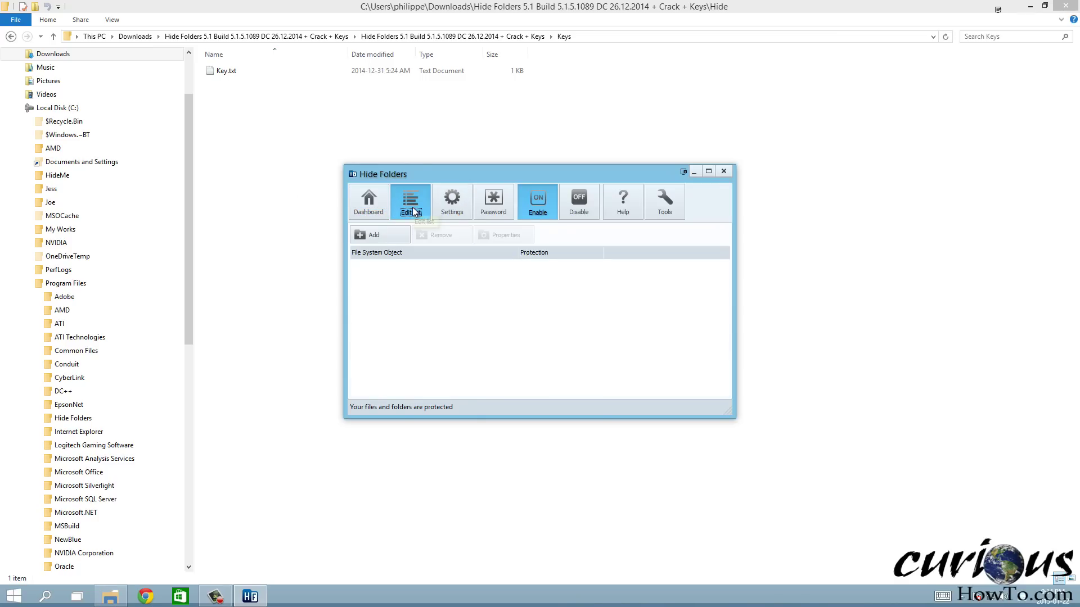
Add a new protected object, browsing This PC > Local Disk (C:) to pick the HideMe folder
left_click(391, 235)
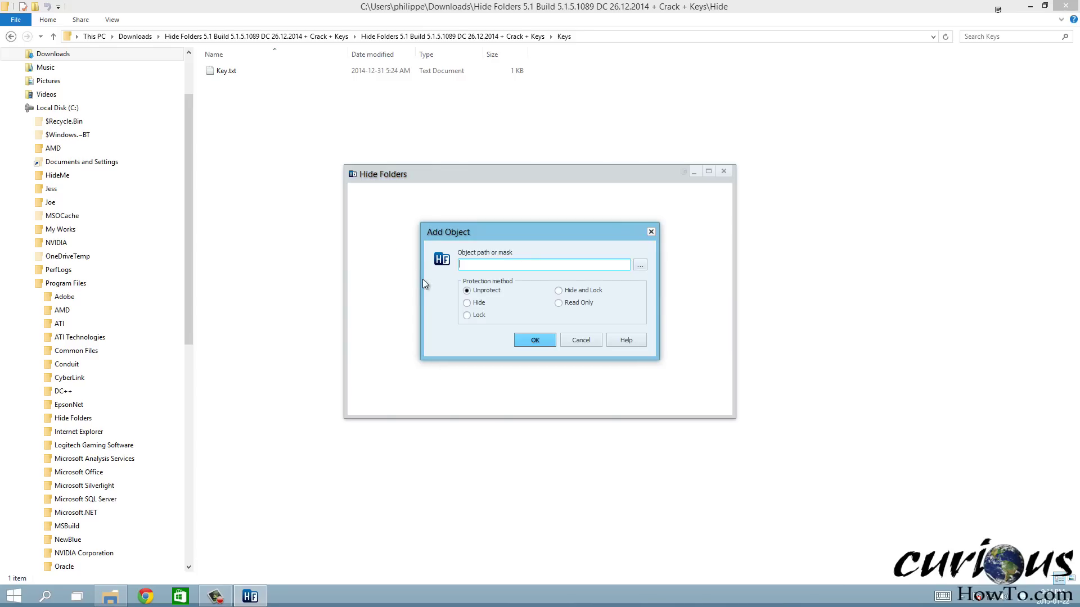
left_click(640, 265)
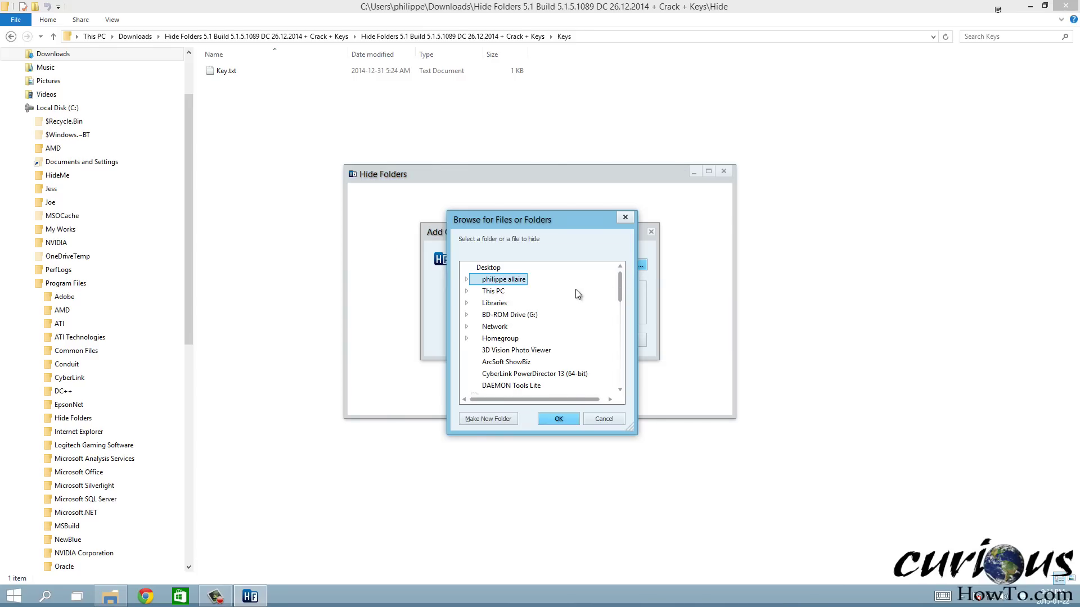
left_click(465, 291)
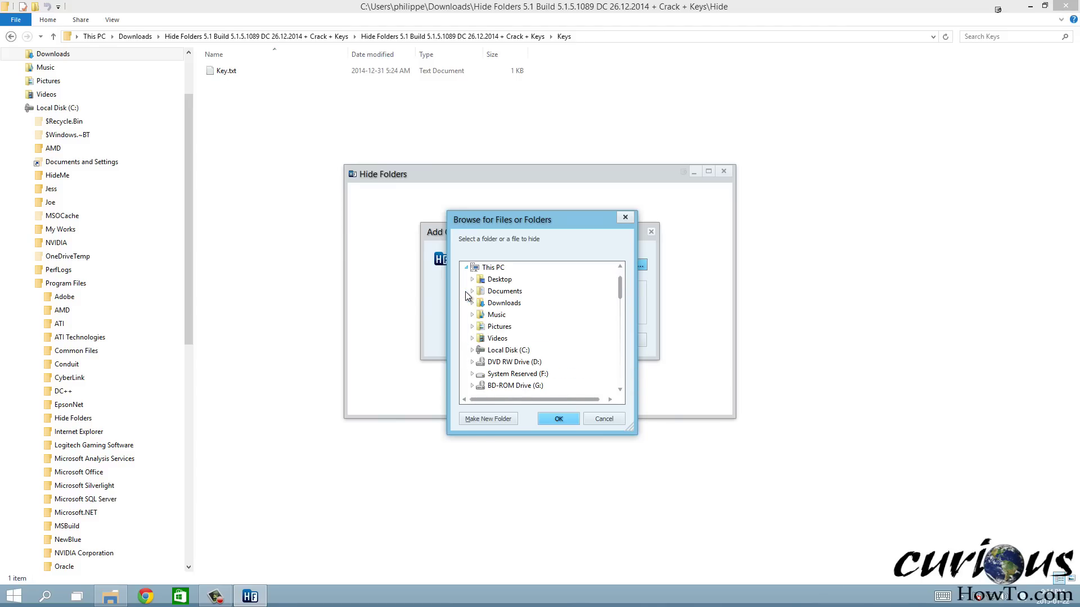
left_click(472, 350)
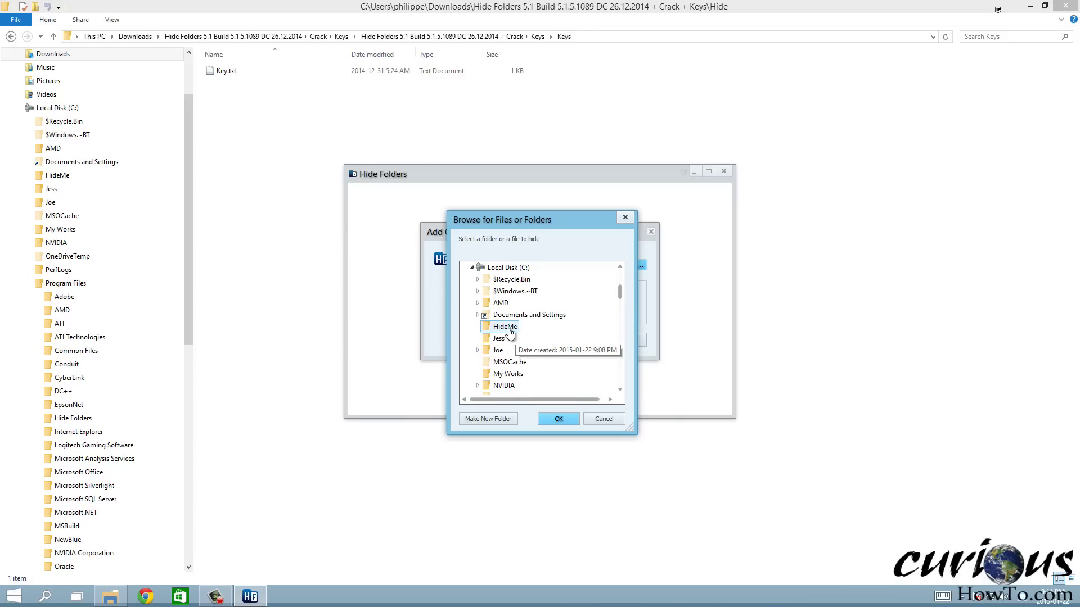
left_click(500, 329)
left_click(557, 419)
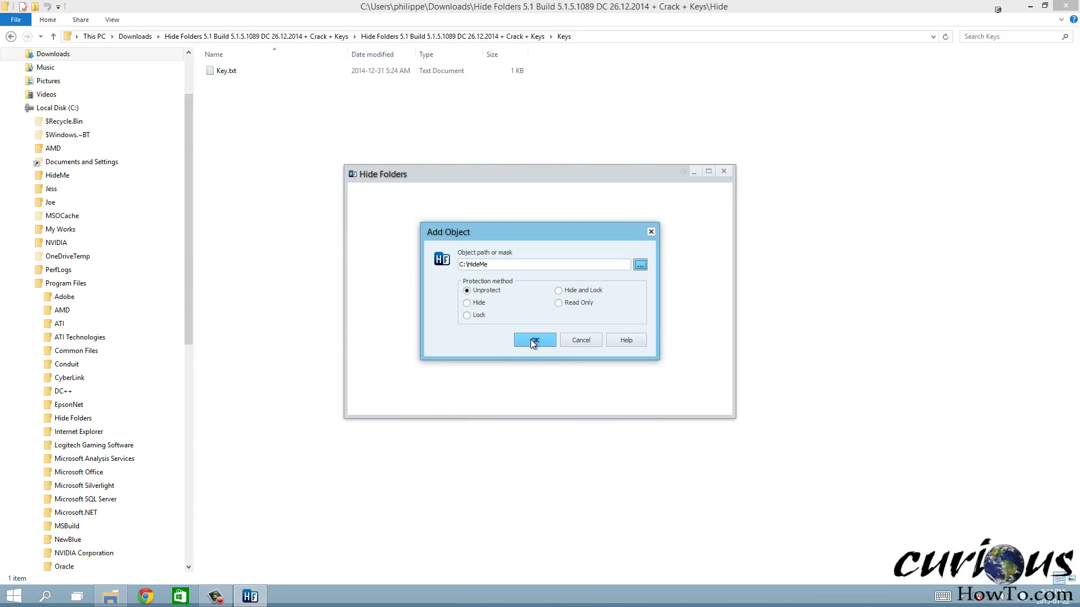
Give C:\HideMe Hide and Lock protection and add it to the list
left_click(570, 293)
left_click(535, 339)
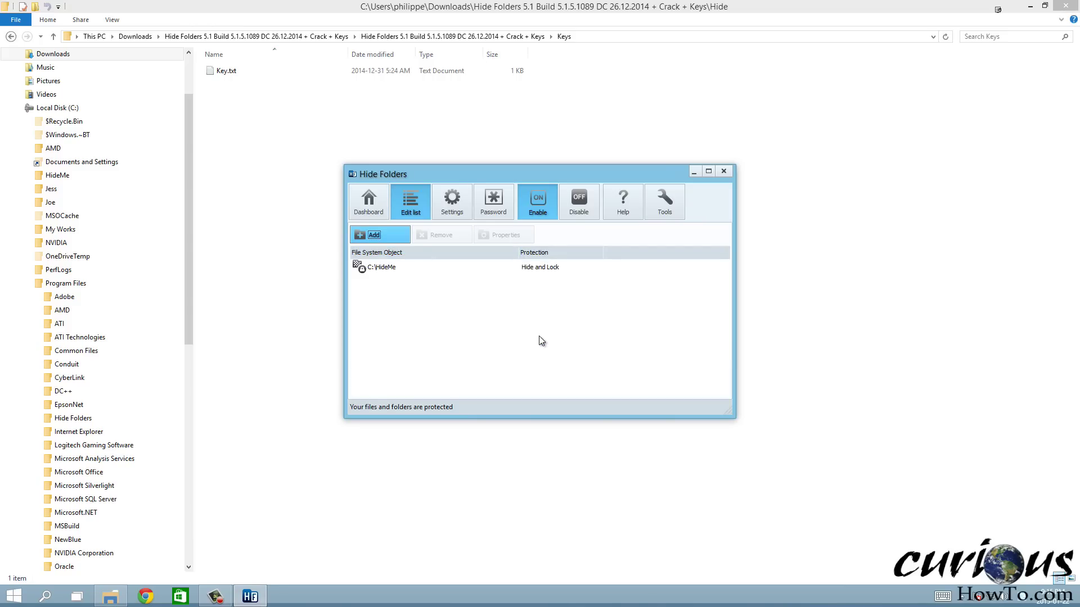
left_click(470, 265)
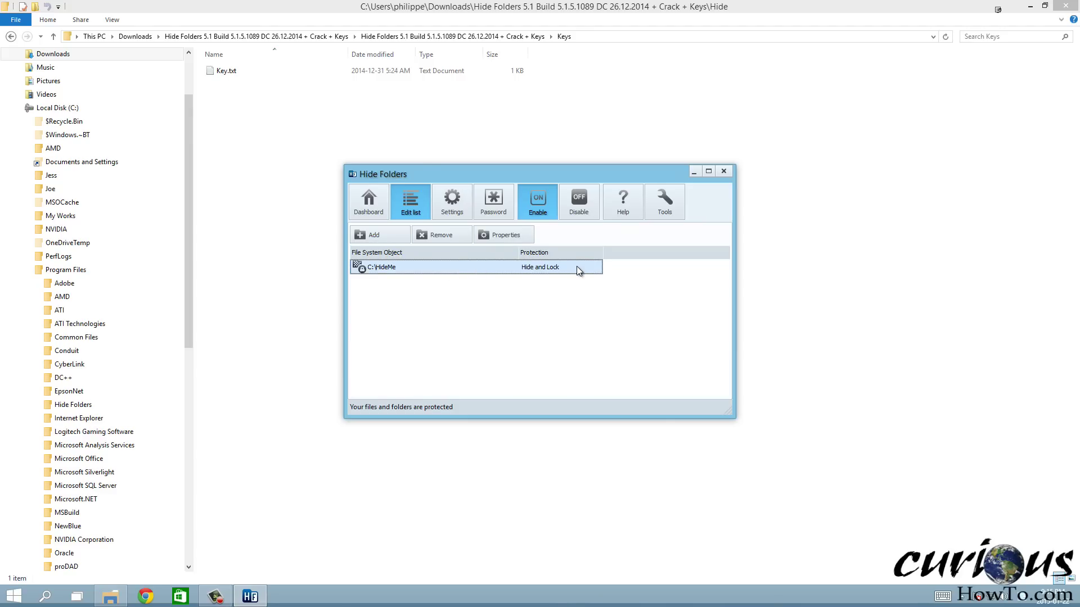
left_click(664, 205)
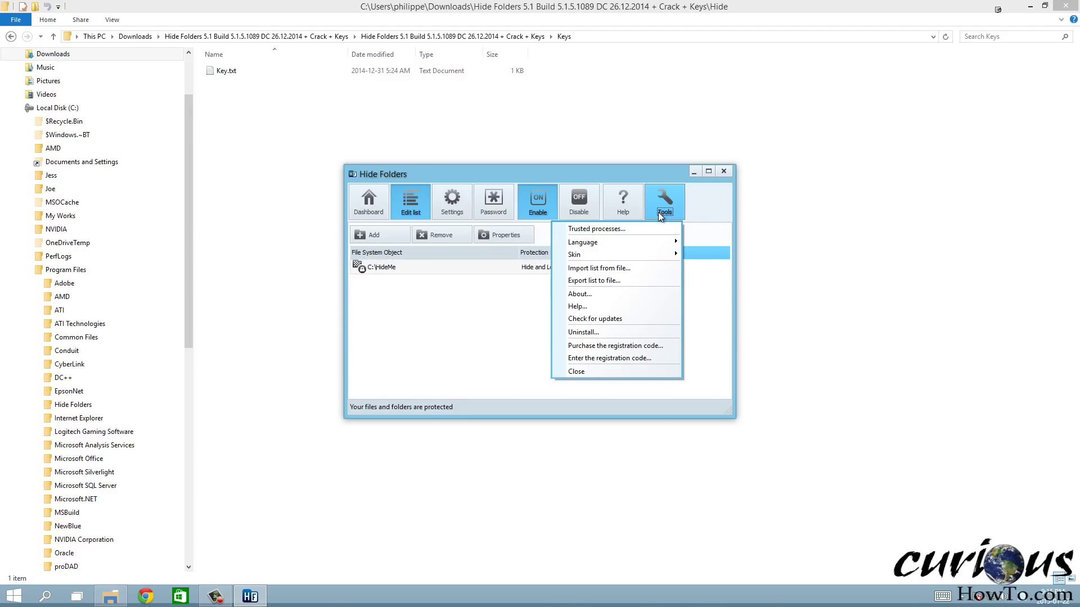
Set a program password with hint 'postal code', leaving the recovery e-mail empty
left_click(478, 361)
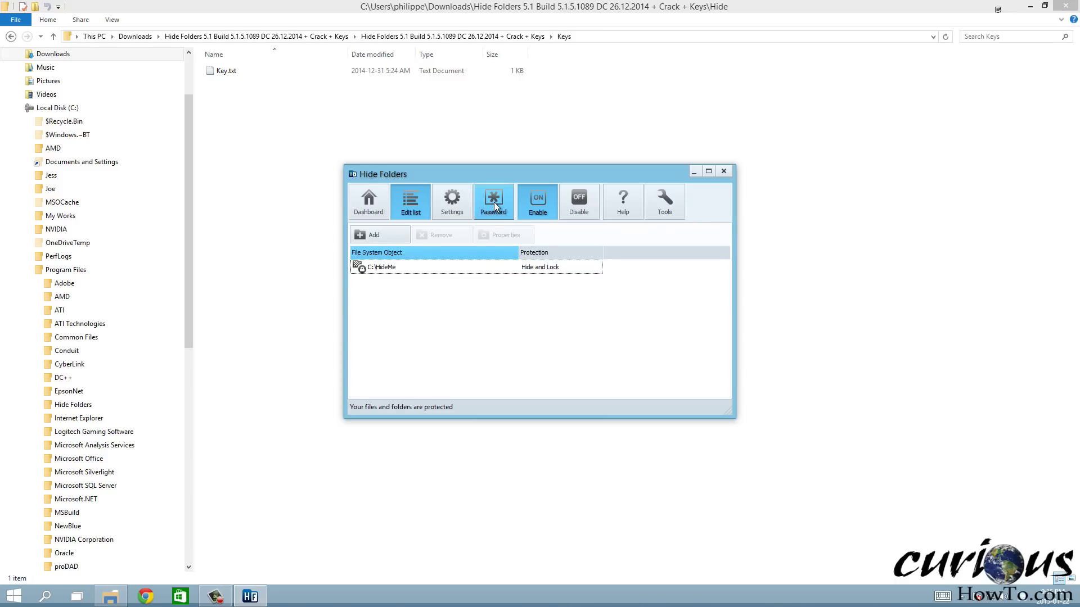
left_click(494, 204)
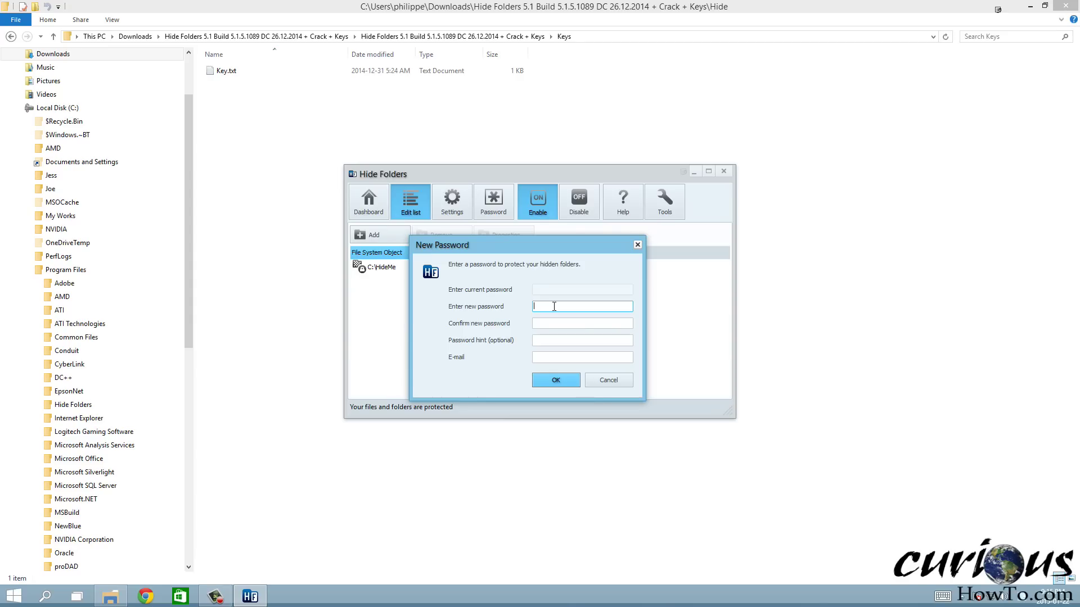
type("1234")
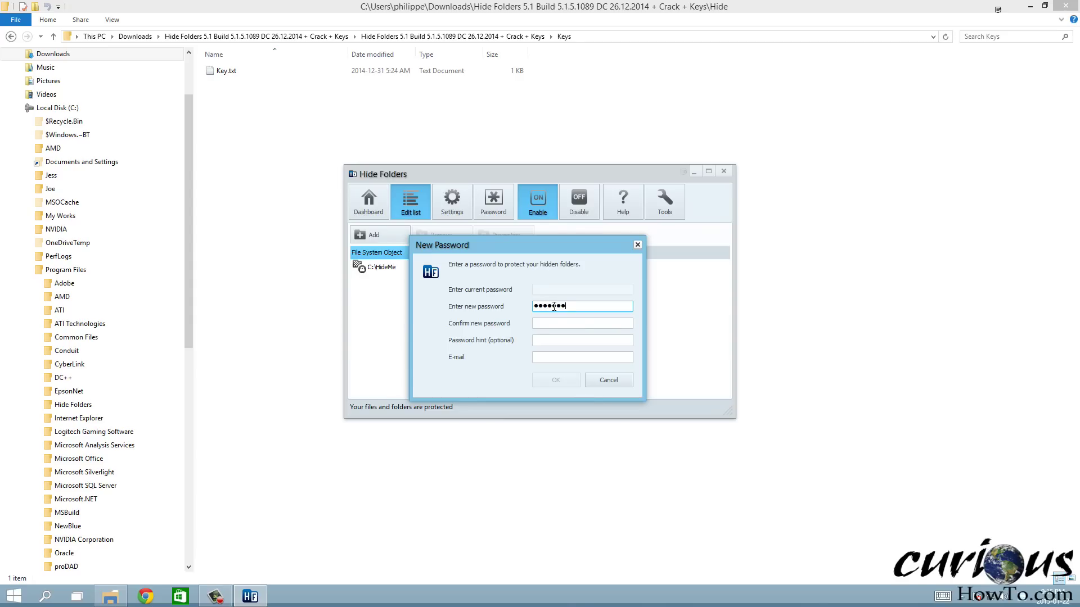
key("Tab")
type("1234568")
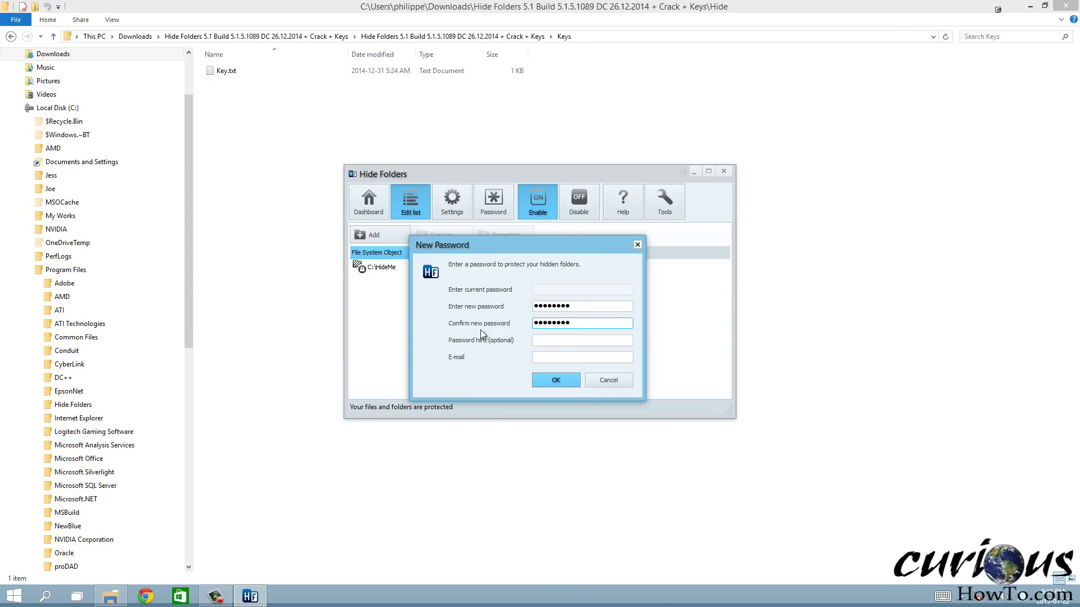
left_click(584, 339)
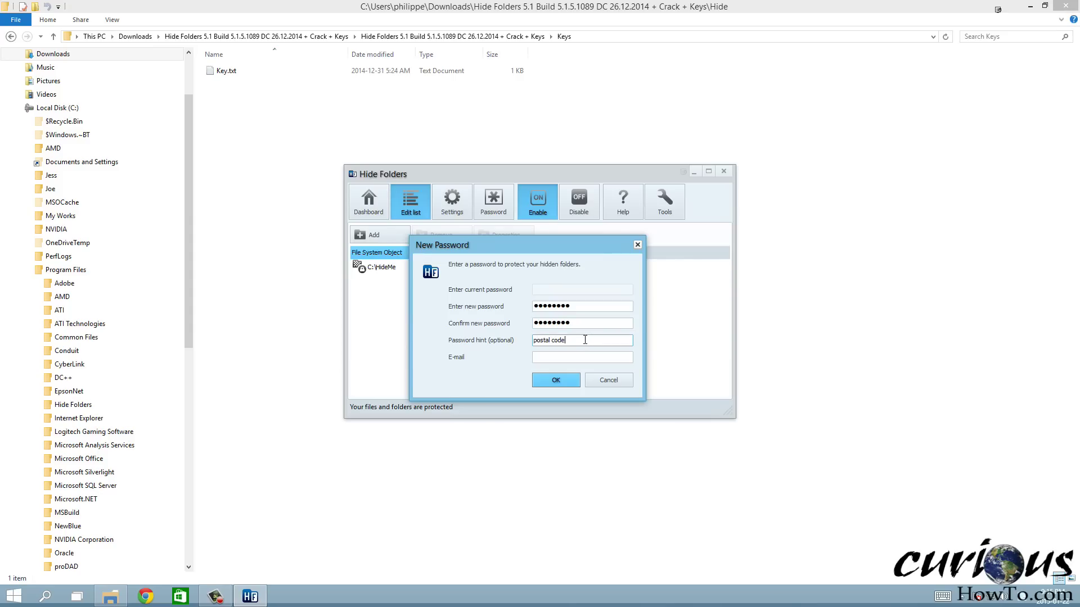
left_click(562, 358)
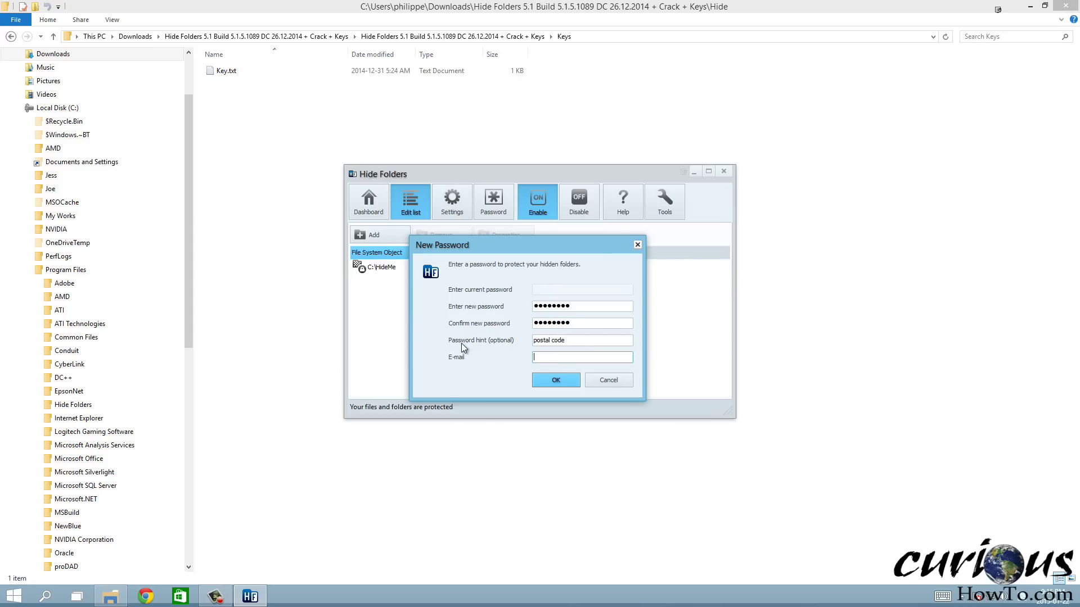
left_click(544, 380)
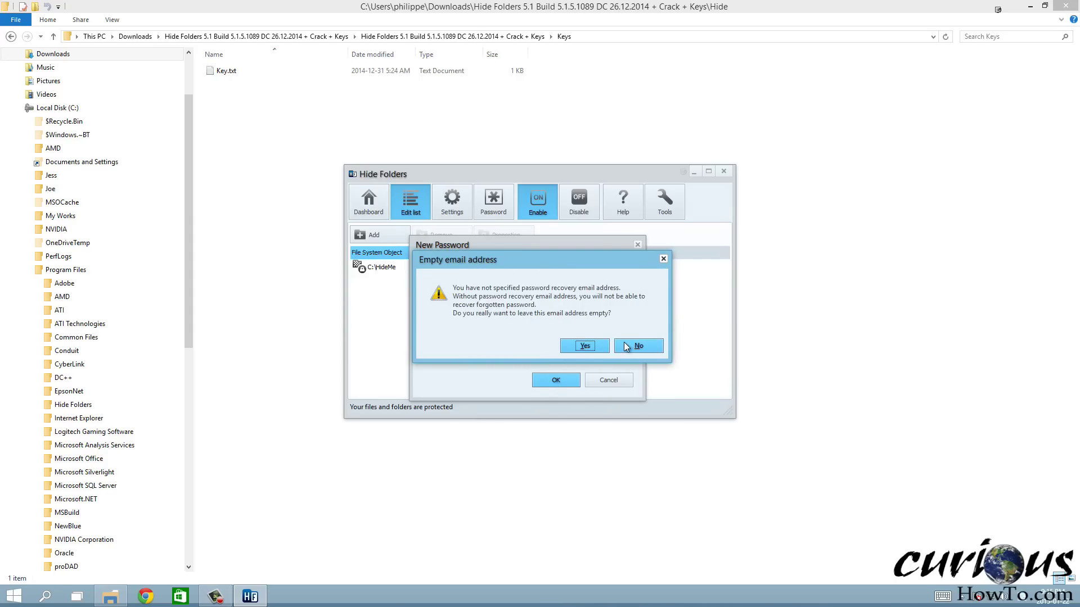
left_click(585, 343)
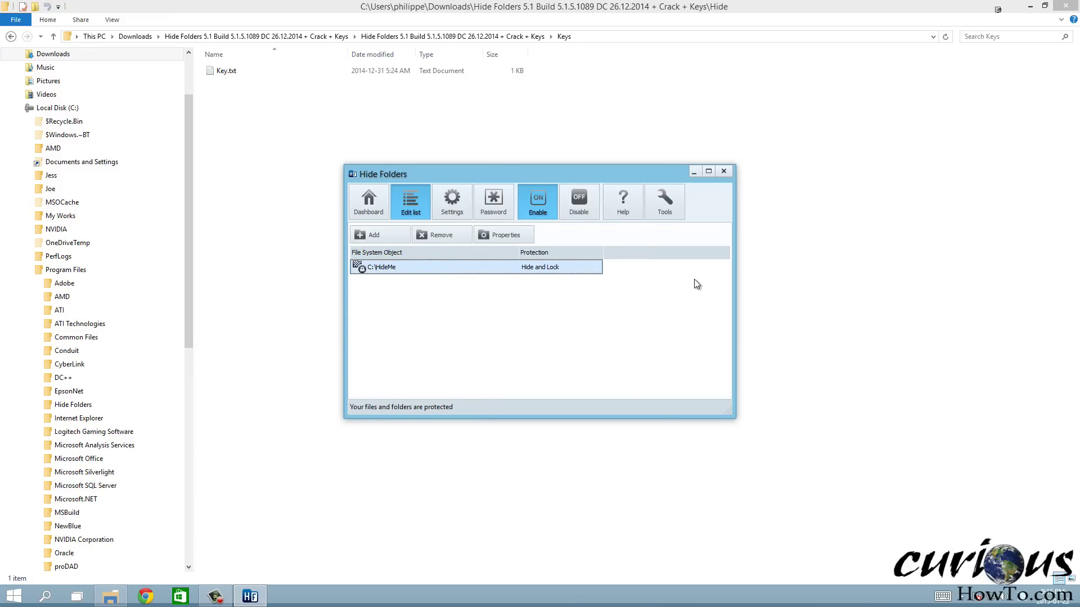
Check that Local Disk (C:) in Explorer no longer shows HideMe, then close Hide Folders
left_click(303, 239)
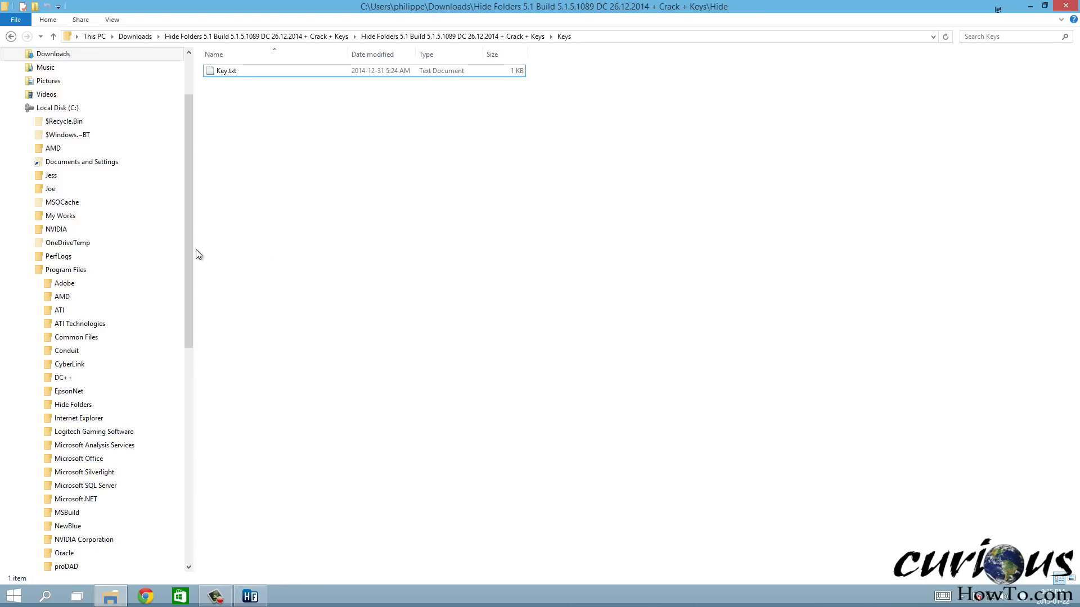
left_click(63, 110)
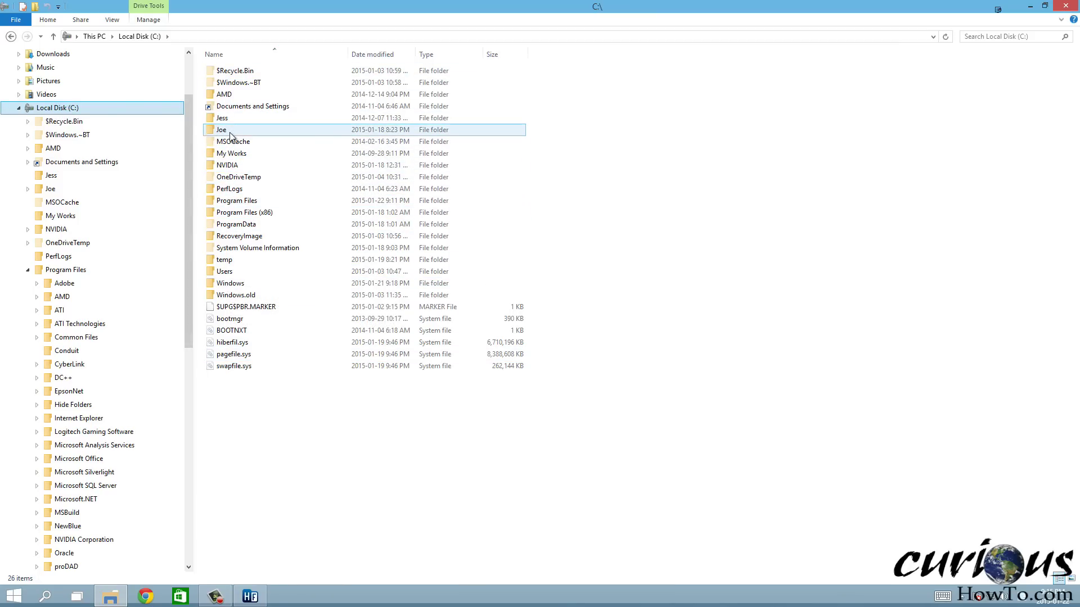
left_click(254, 600)
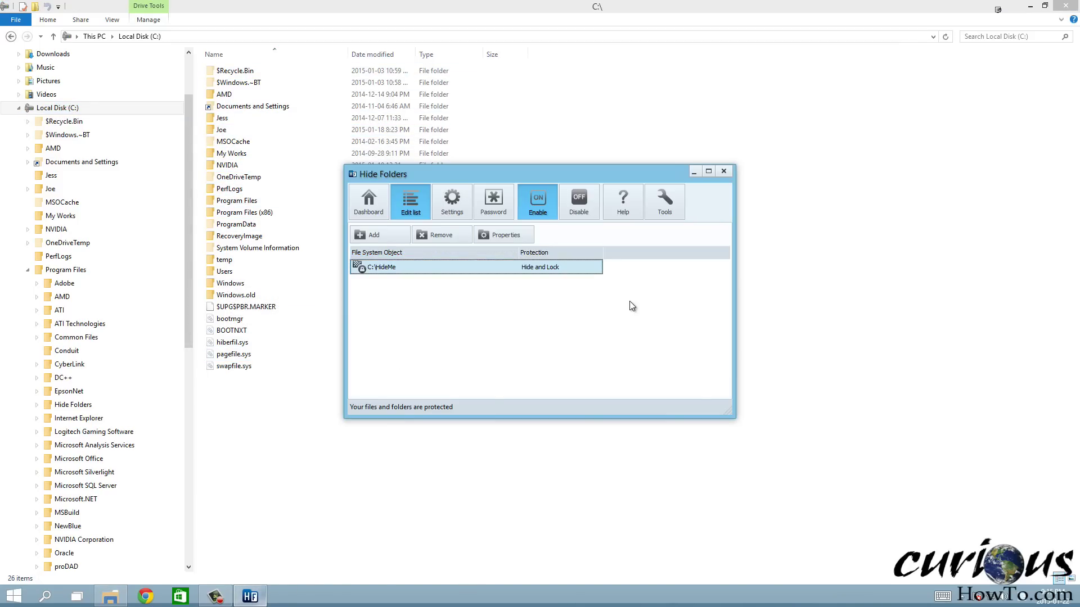
left_click(727, 172)
left_click(966, 601)
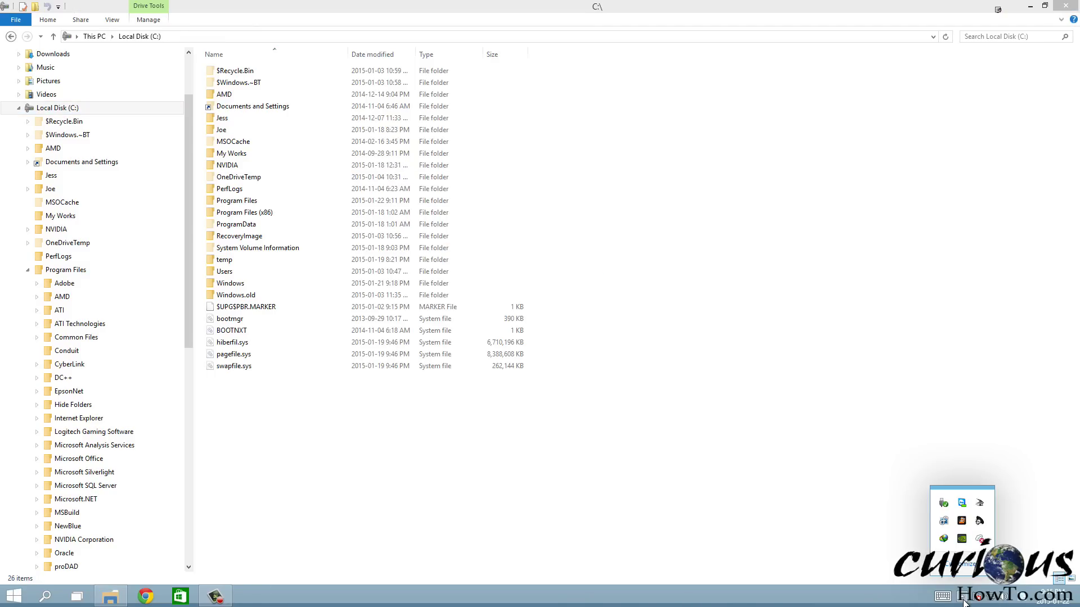
left_click(896, 345)
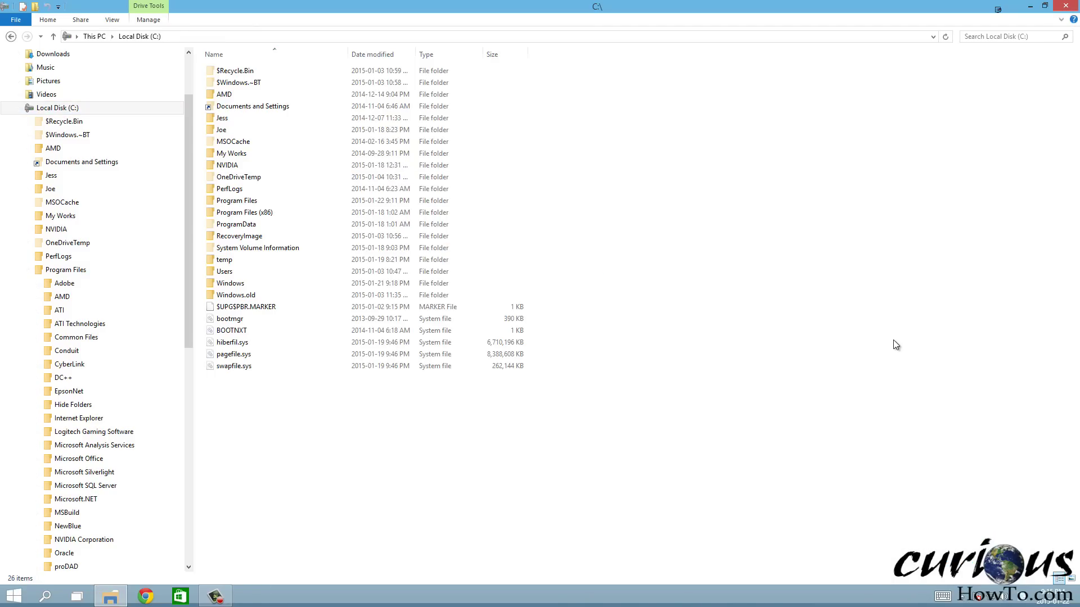
key("super")
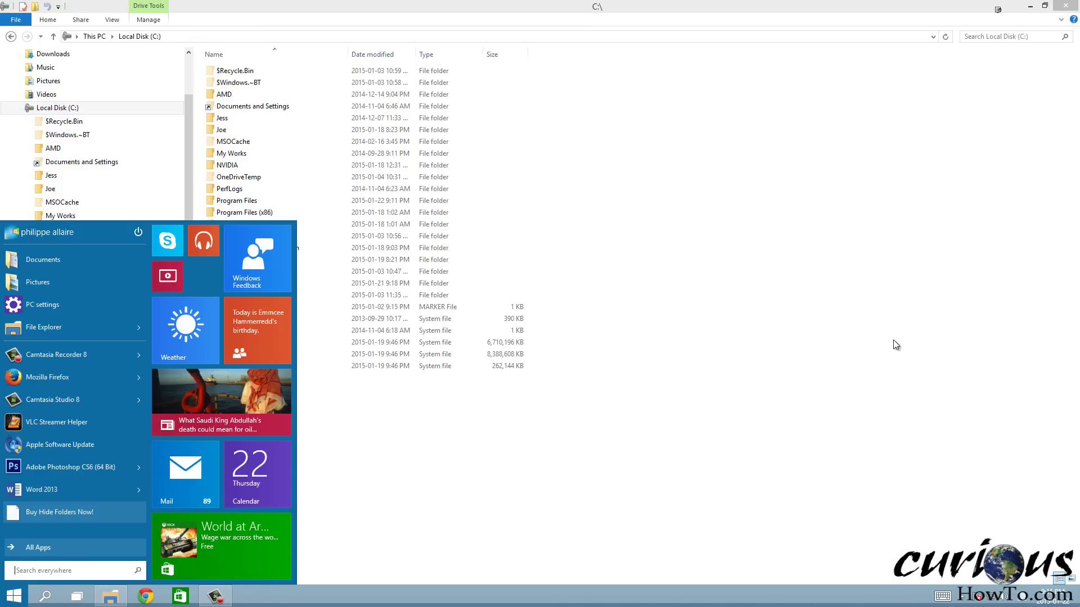
Relaunch Hide Folders from Start search and unlock it with the program password
type("hide Folders")
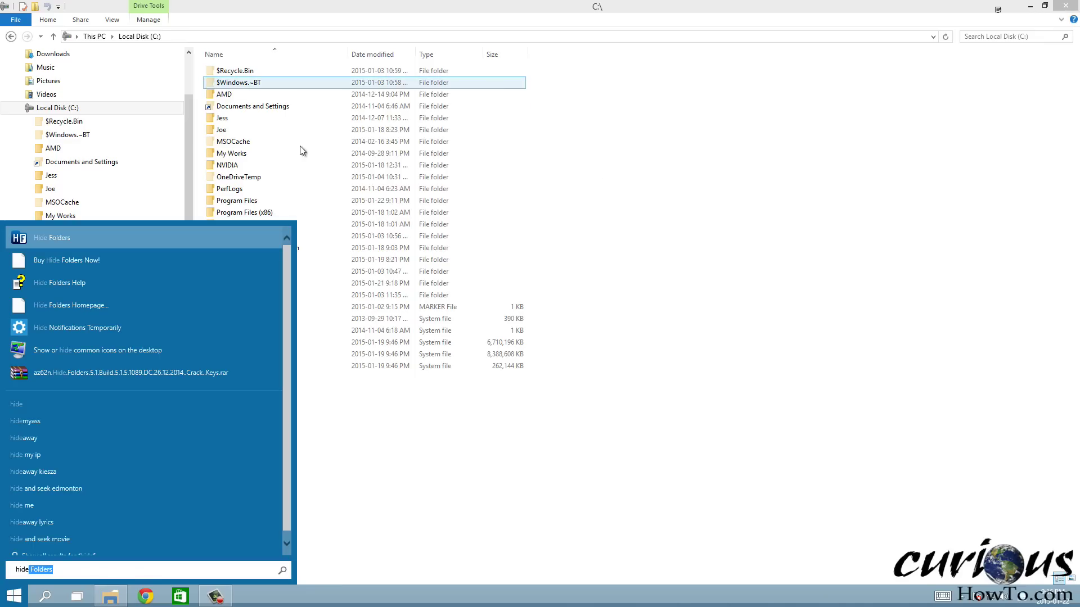
left_click(62, 241)
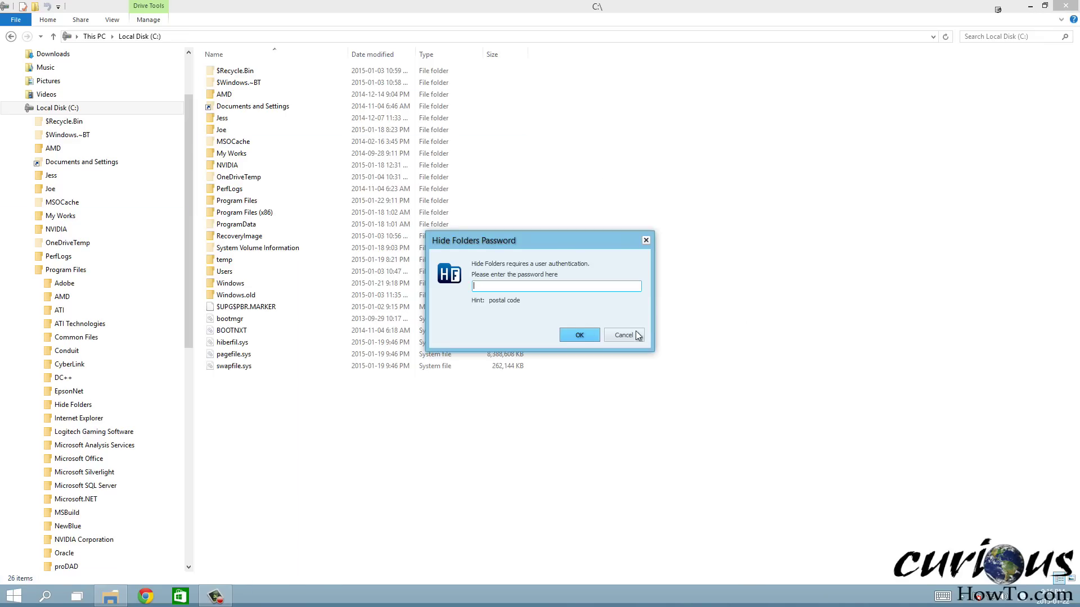
left_click_drag(528, 241, 556, 247)
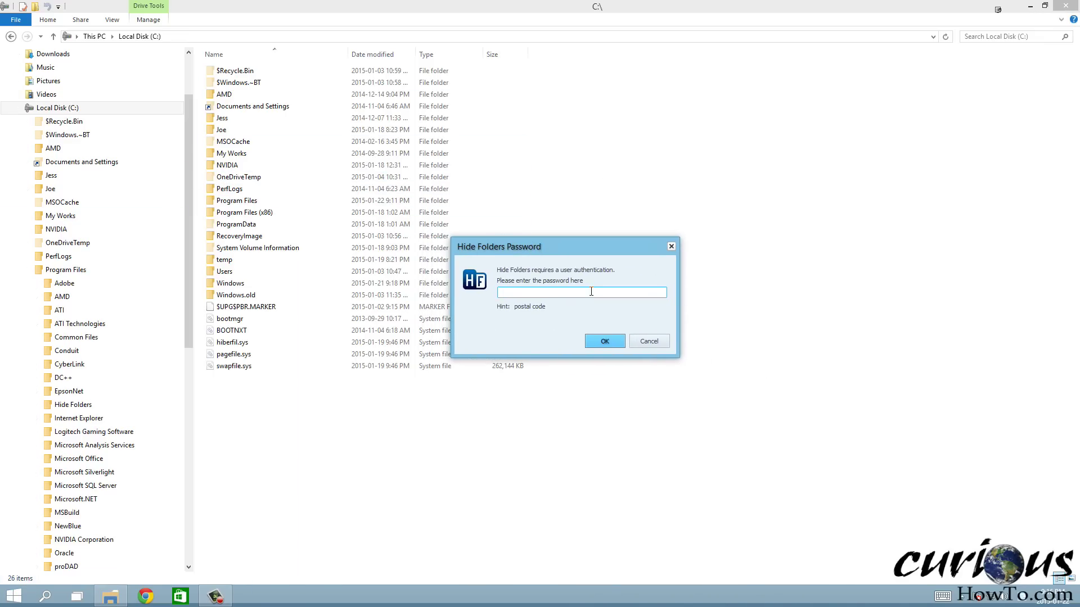
type("••••••••••")
key("Return")
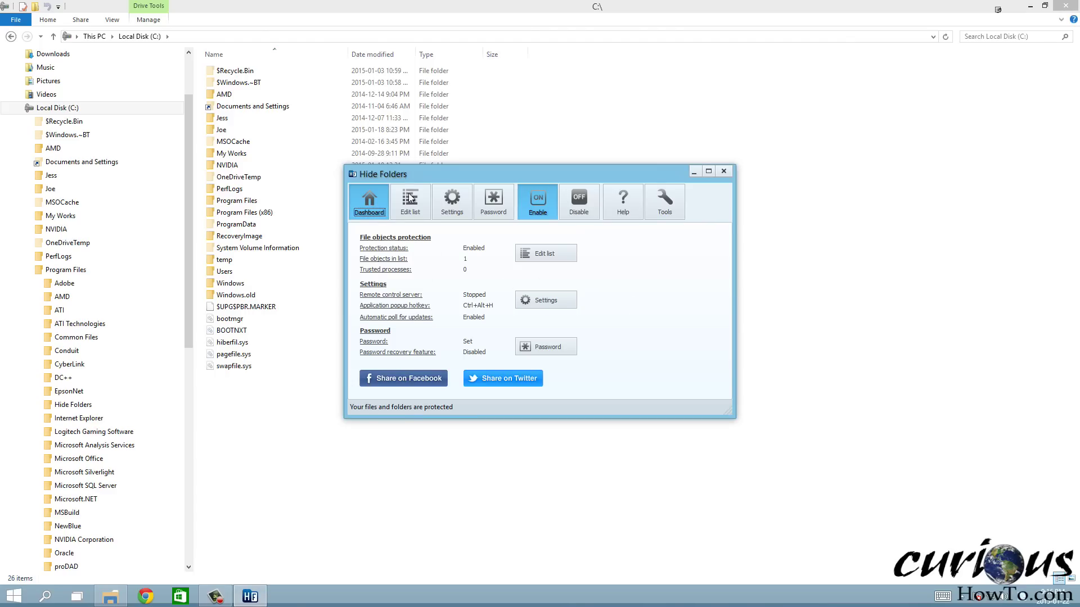
left_click_drag(377, 173, 482, 175)
Change the C:\HideMe entry's protection to Unprotect
left_click(512, 201)
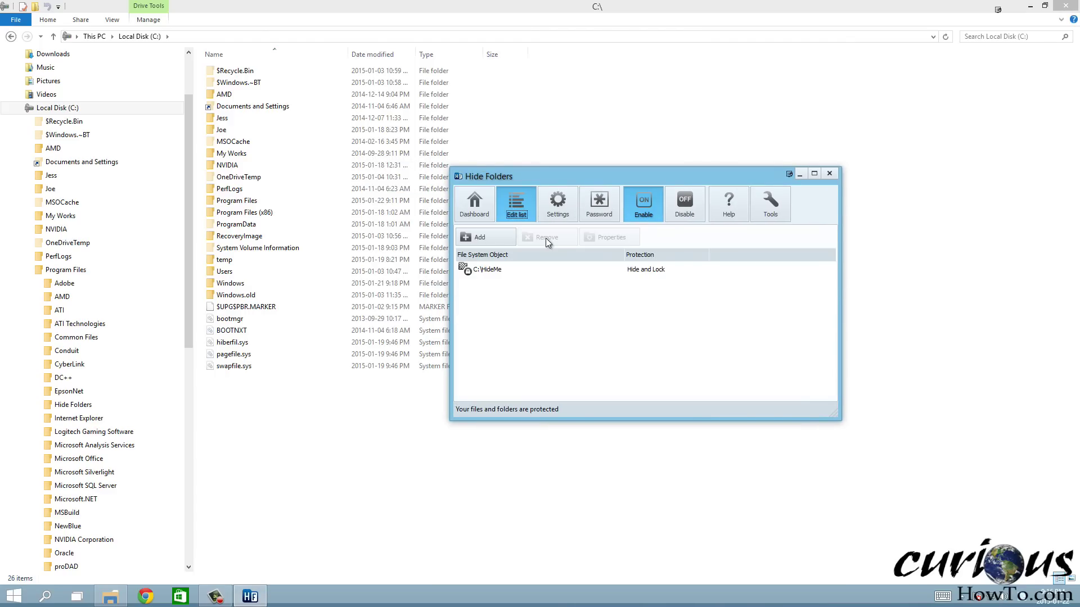
left_click(507, 268)
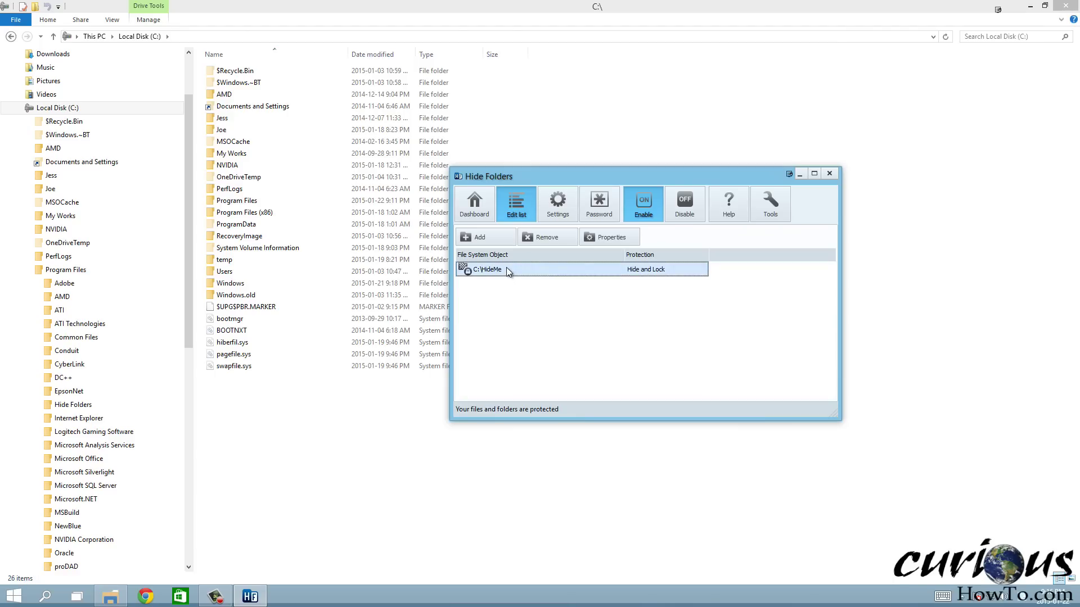
left_click(613, 235)
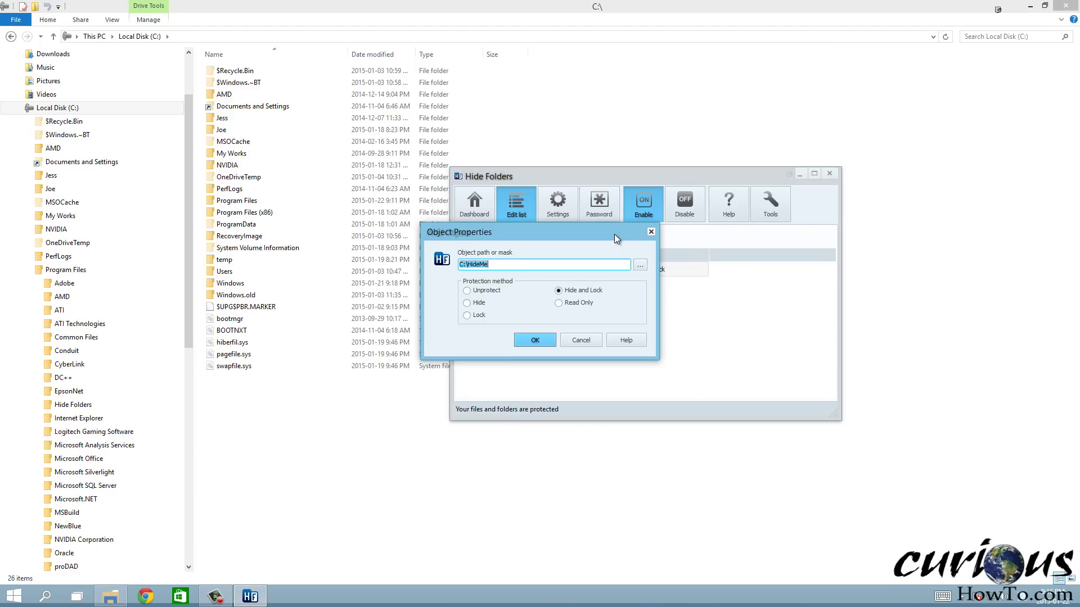
left_click(481, 291)
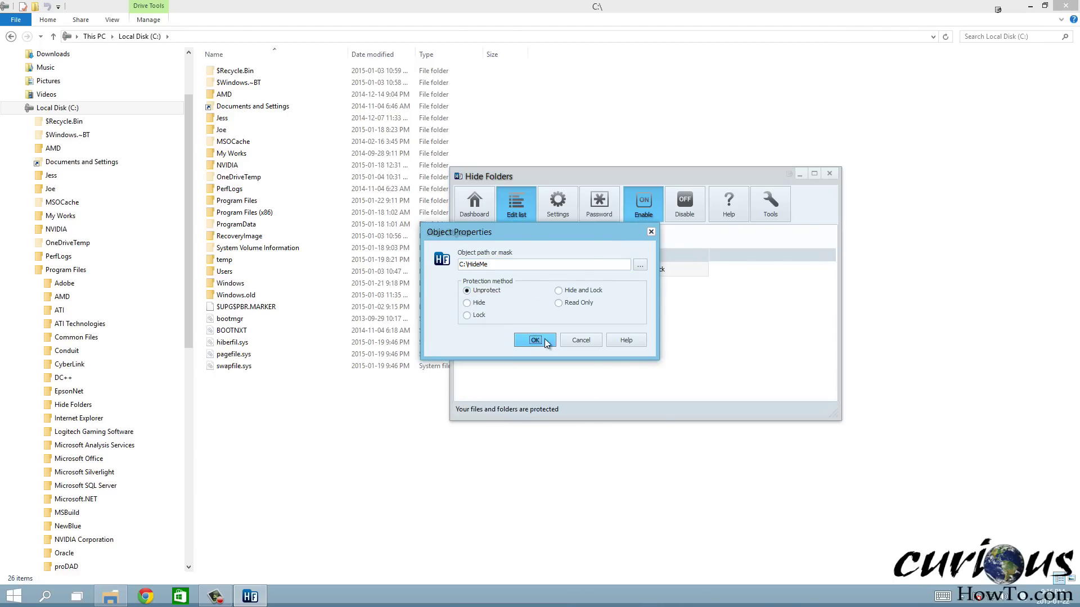
left_click(537, 341)
Open the reappeared HideMe folder in Explorer, go back to C:\, and reselect the entry in Hide Folders
left_click(234, 119)
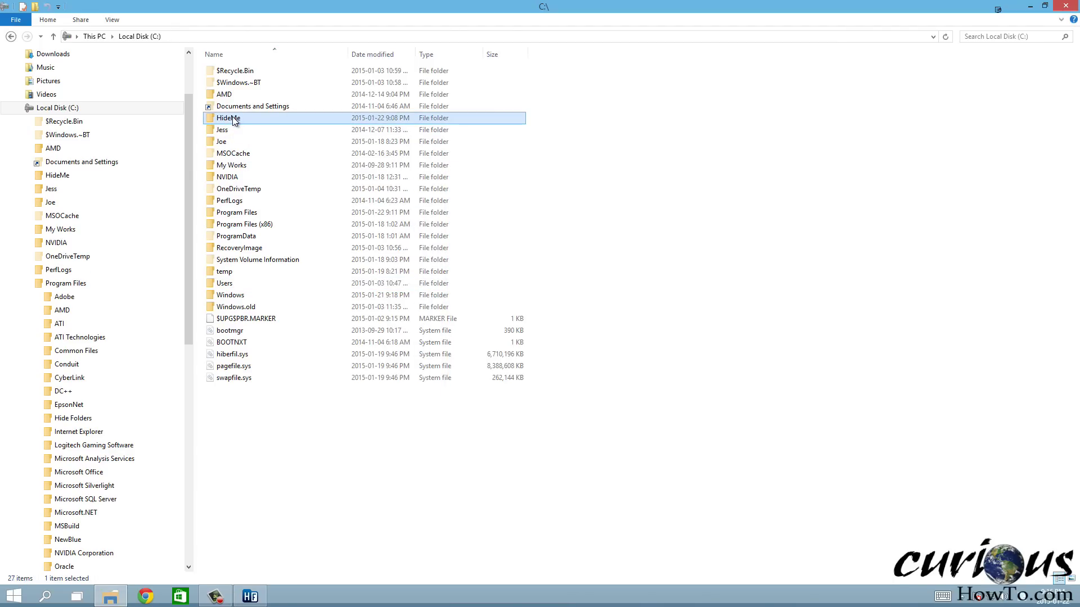
double_click(255, 118)
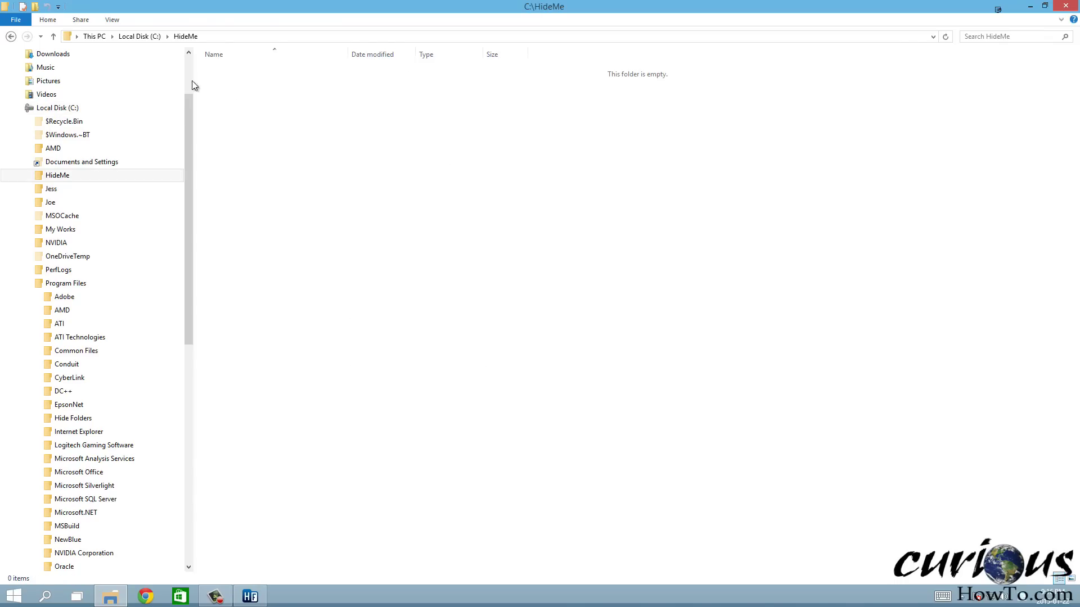
left_click(11, 37)
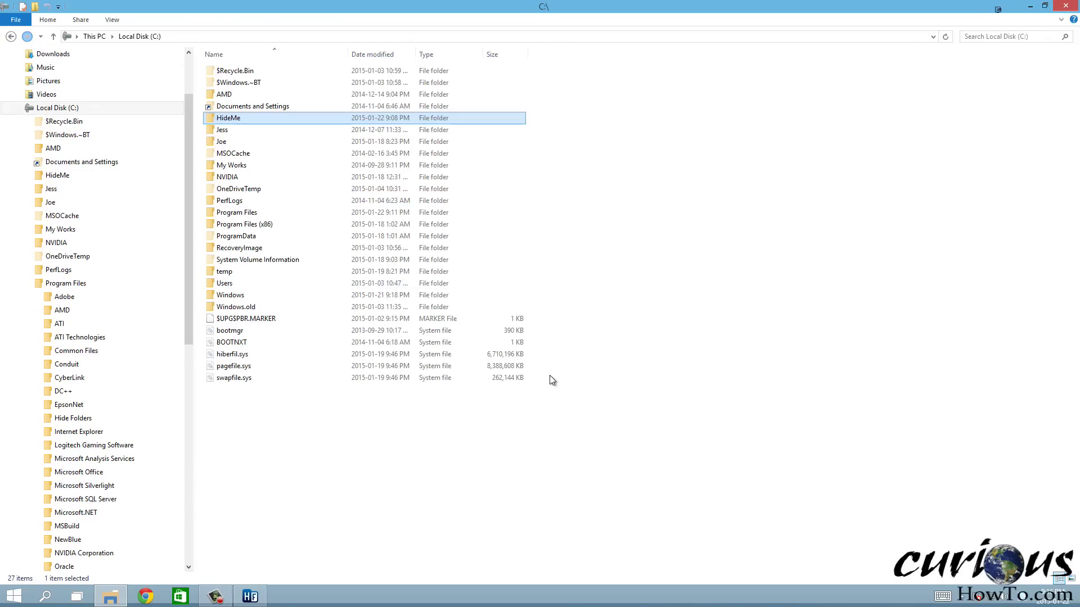
left_click(250, 596)
left_click(598, 269)
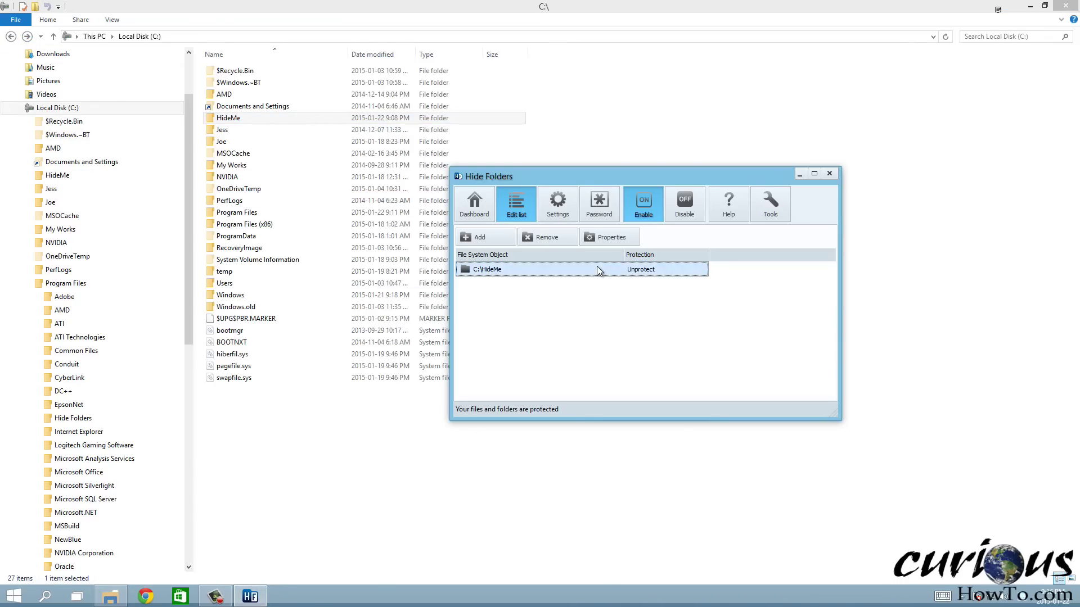